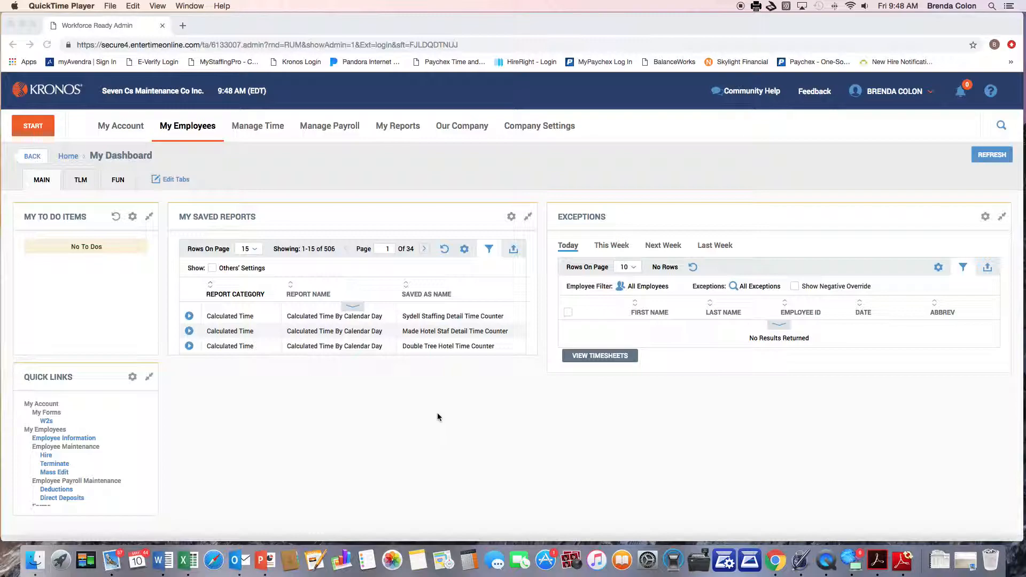
# Step: In the admin site, open Manage Time > Manage Timesheets > By Pay Period
pyautogui.scroll(-1, 313, 268)
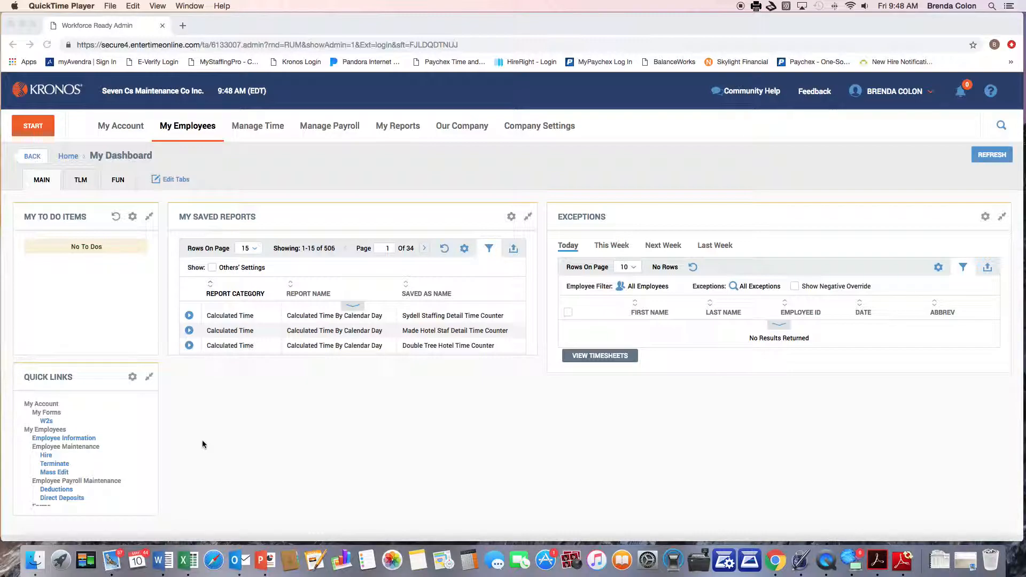
pyautogui.scroll(-3, 94, 440)
pyautogui.scroll(3, 94, 440)
pyautogui.click(246, 127)
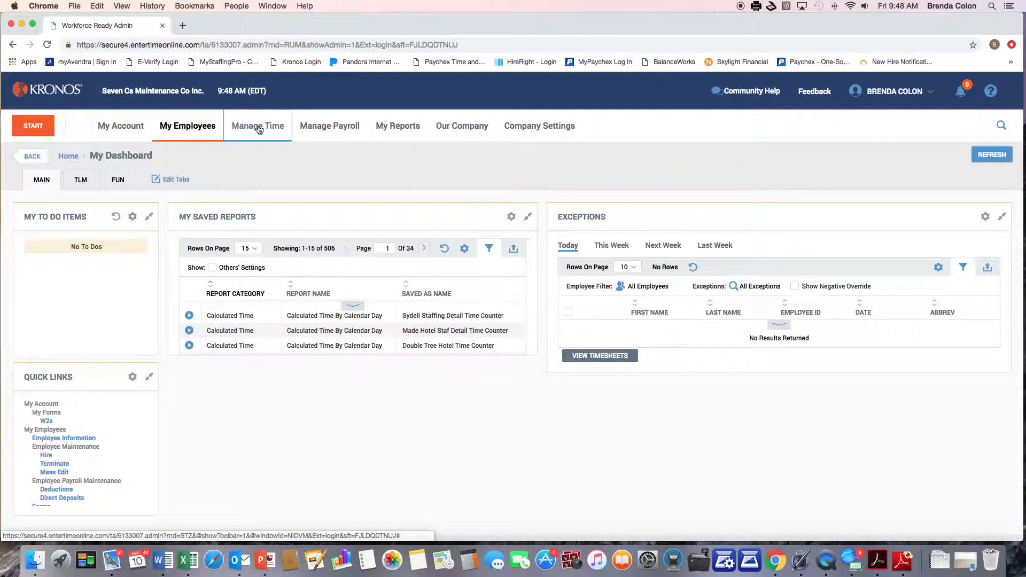
pyautogui.click(258, 129)
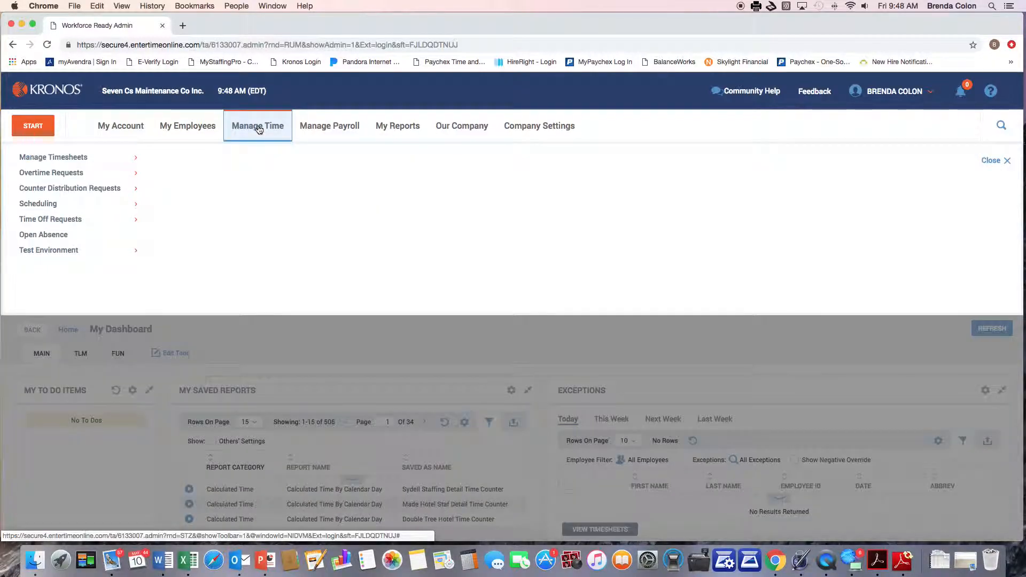
pyautogui.click(68, 159)
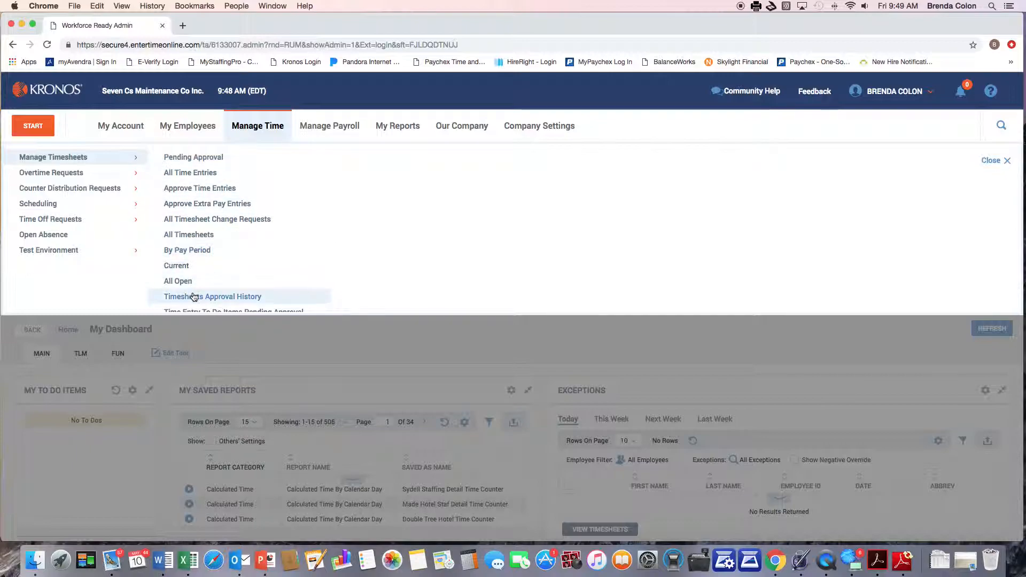
pyautogui.scroll(-1, 206, 202)
pyautogui.scroll(-3, 206, 202)
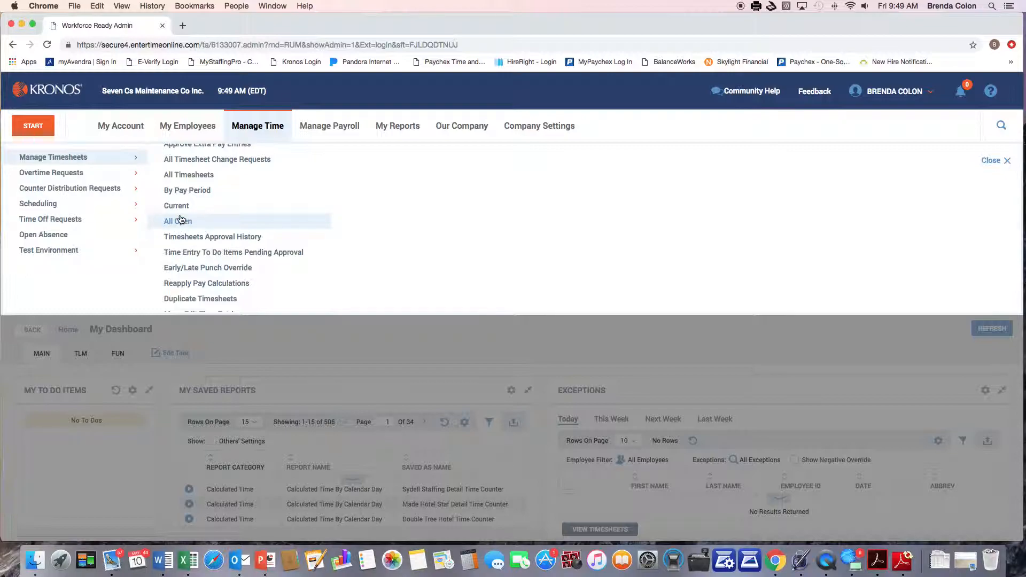
pyautogui.scroll(3, 186, 187)
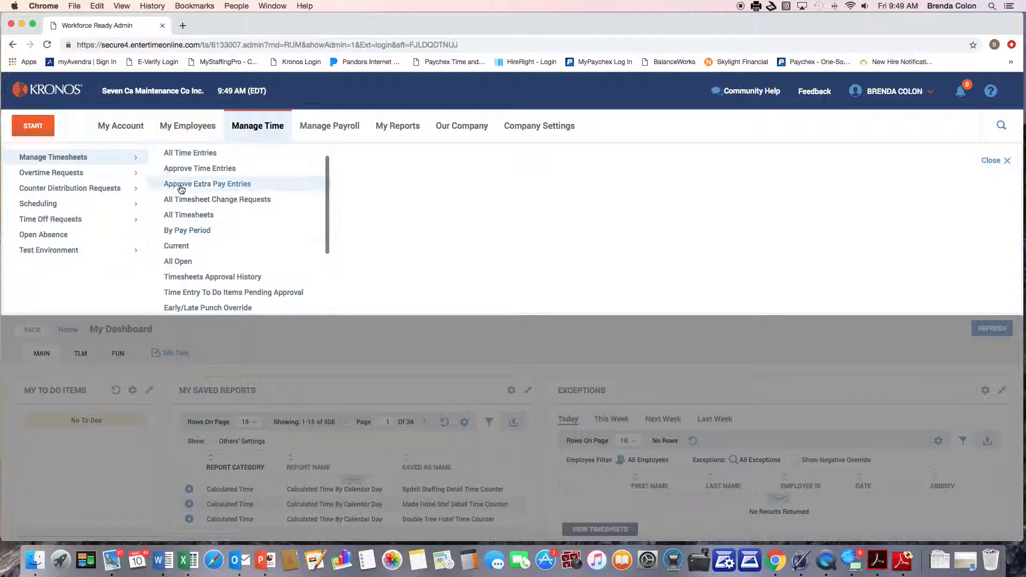
pyautogui.scroll(1, 183, 154)
pyautogui.scroll(-3, 183, 170)
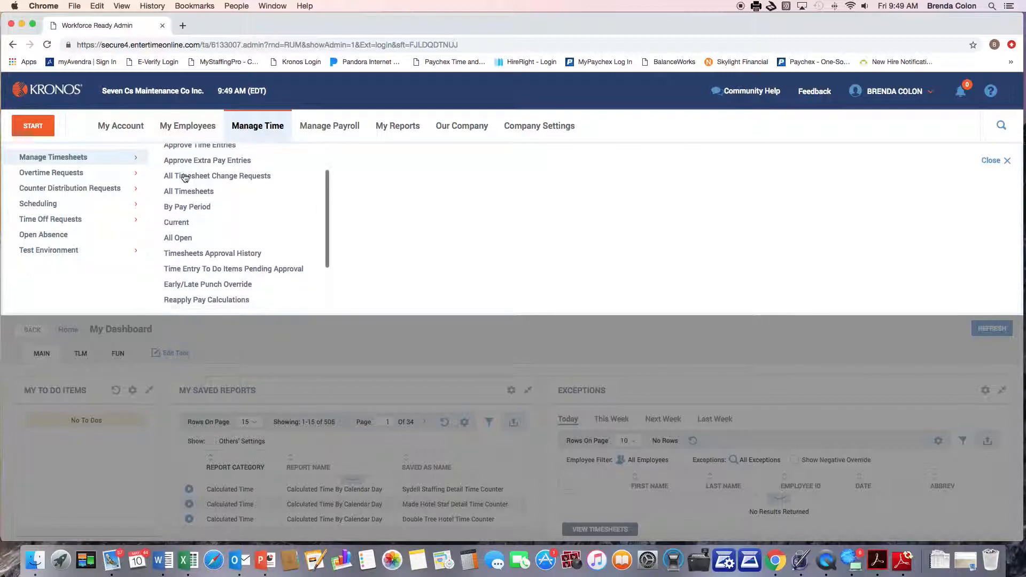
pyautogui.click(181, 208)
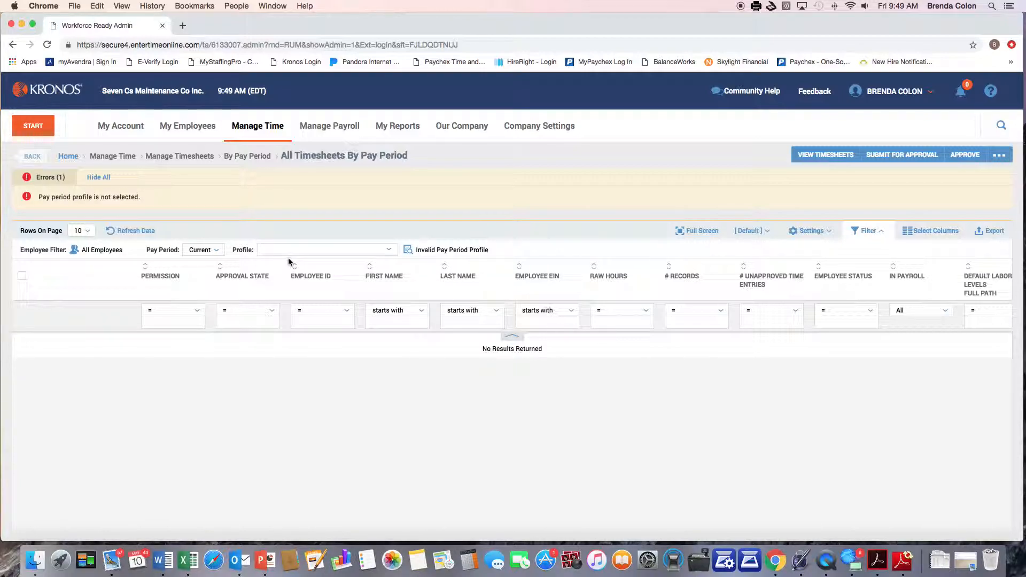
# Step: Keep the pay period on Current and browse the available pay period profiles
pyautogui.click(209, 250)
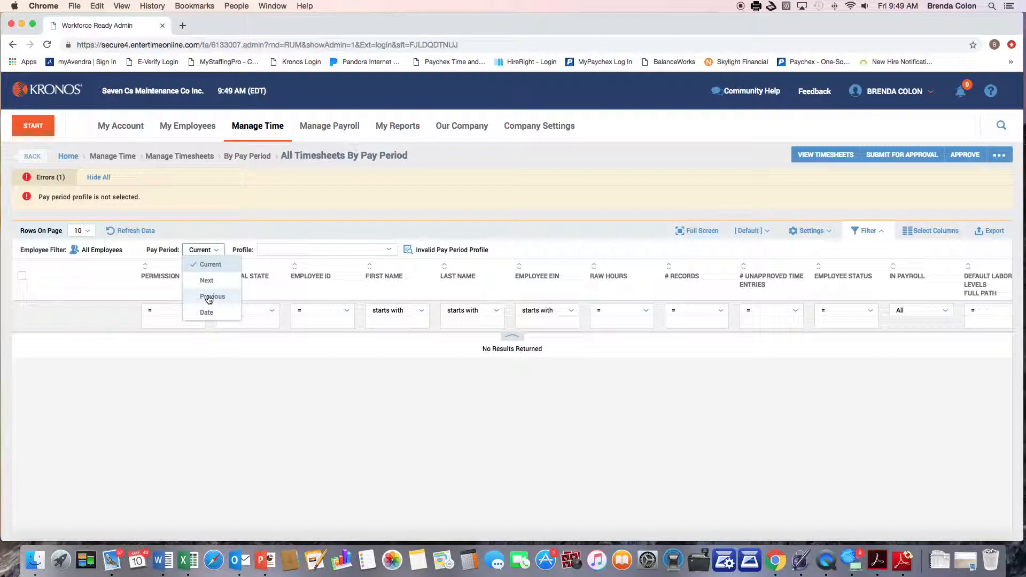
pyautogui.click(208, 267)
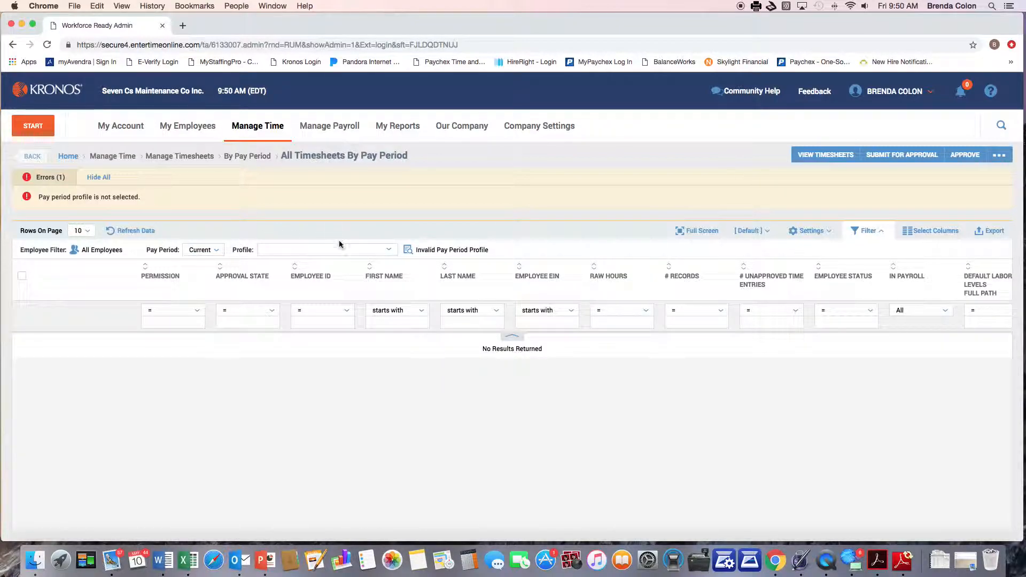
pyautogui.click(388, 253)
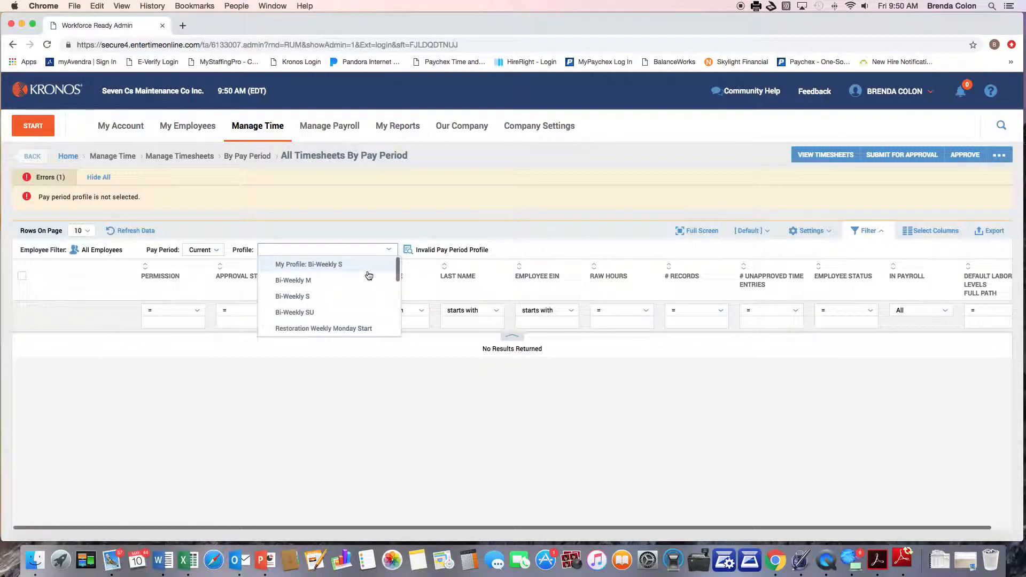
pyautogui.scroll(-5, 354, 301)
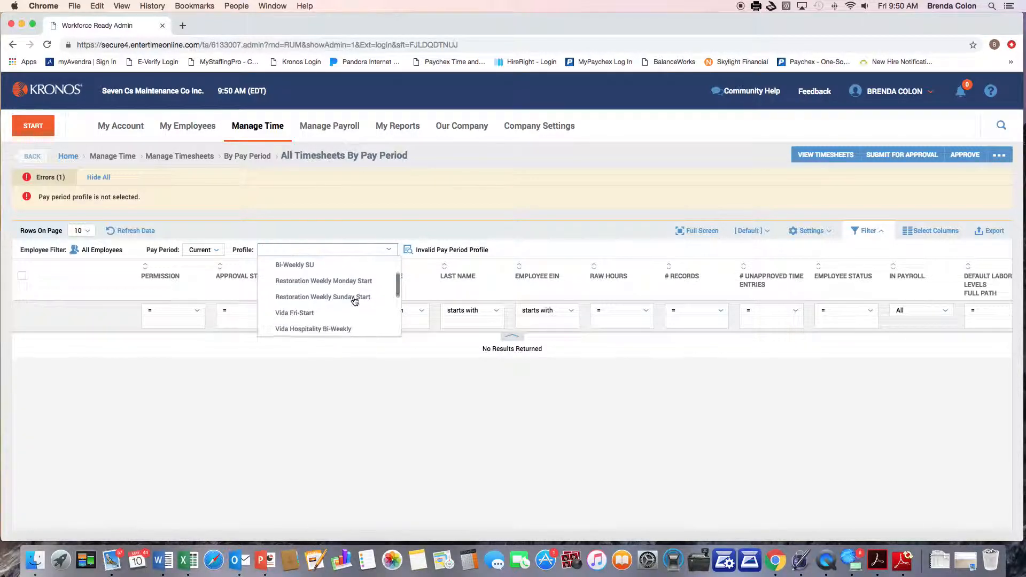
pyautogui.scroll(-2, 355, 301)
pyautogui.scroll(6, 355, 300)
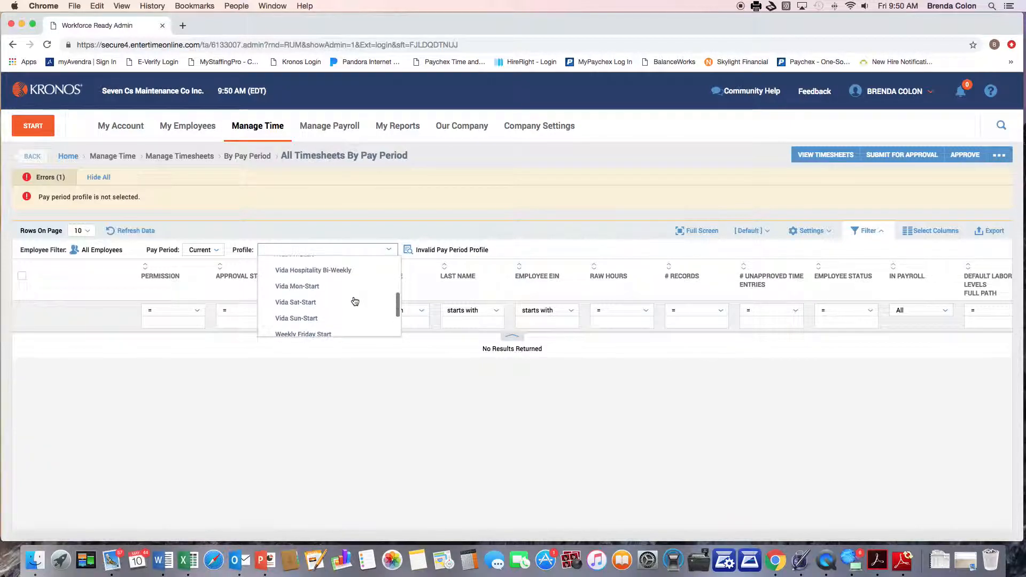
pyautogui.scroll(1, 354, 301)
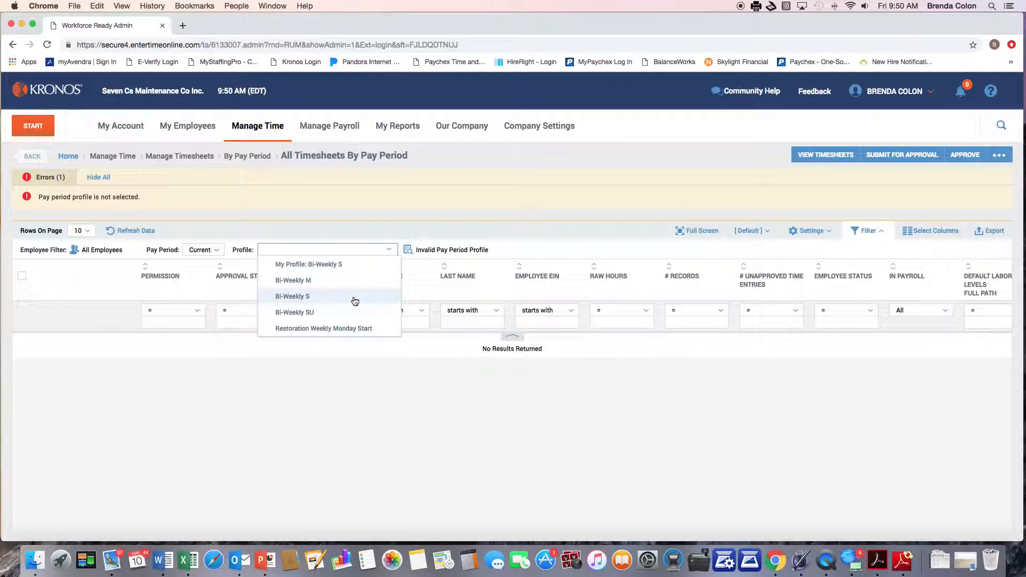
pyautogui.scroll(-1, 354, 301)
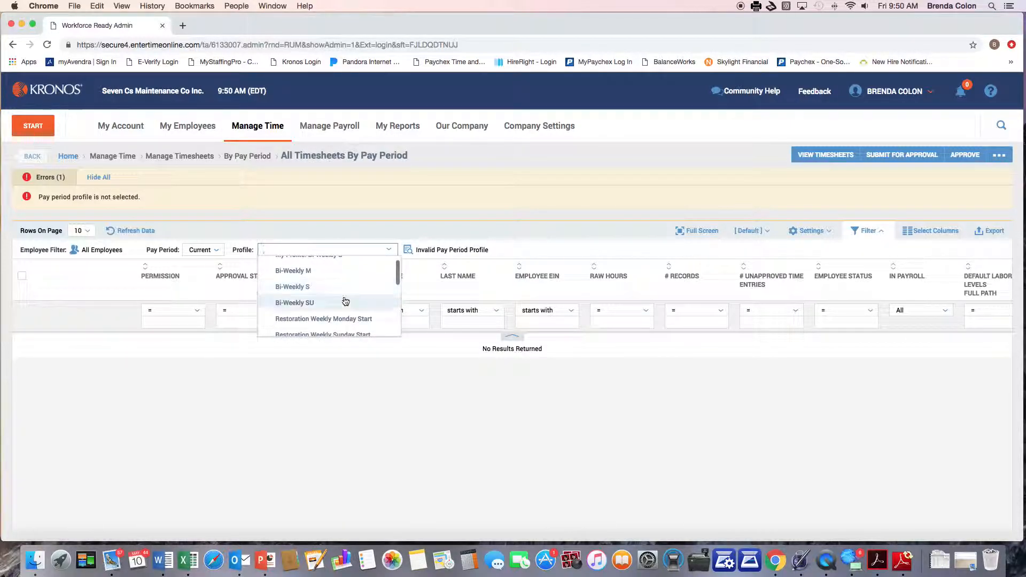
pyautogui.scroll(1, 288, 289)
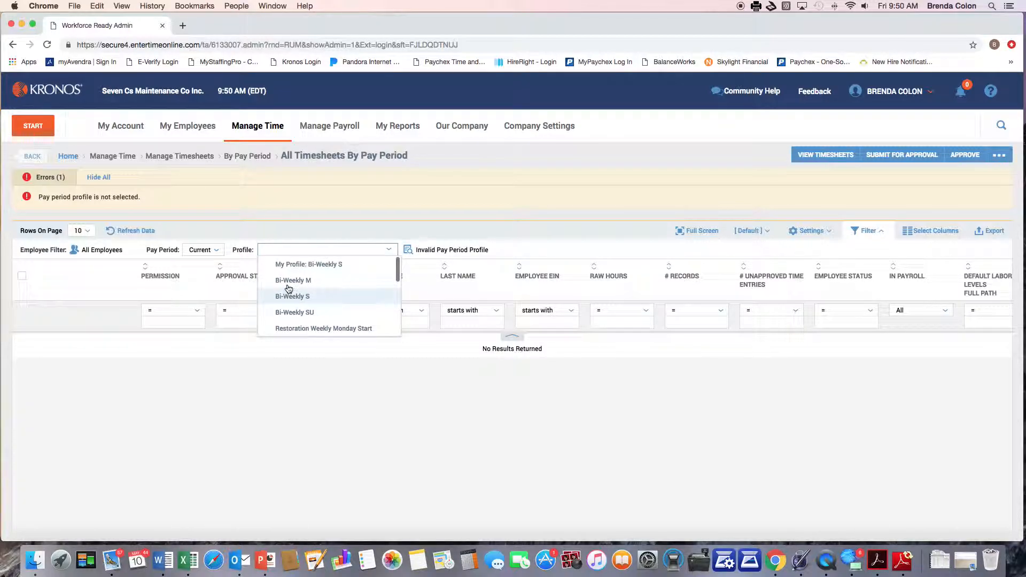
pyautogui.scroll(-1, 292, 294)
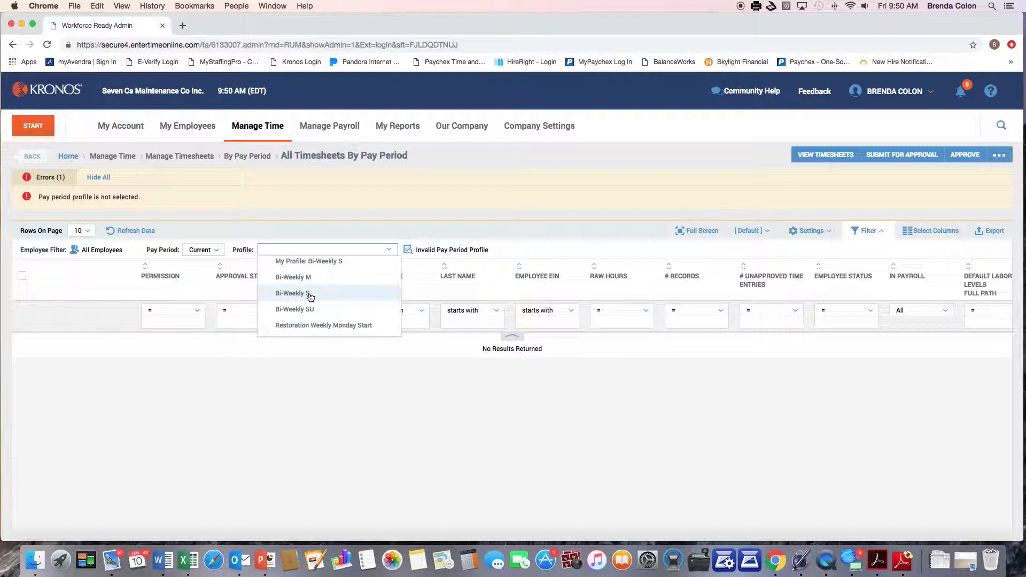
# Step: Choose the Bi-Weekly S profile, listing 1040 timesheets for 04/27/2019–05/10/2019
pyautogui.click(309, 295)
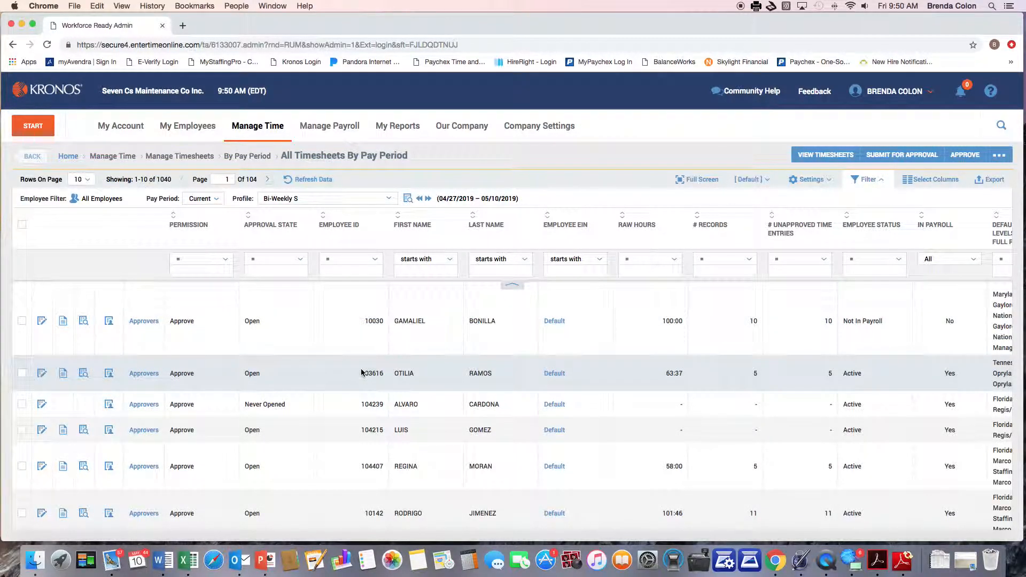
pyautogui.scroll(-2, 362, 373)
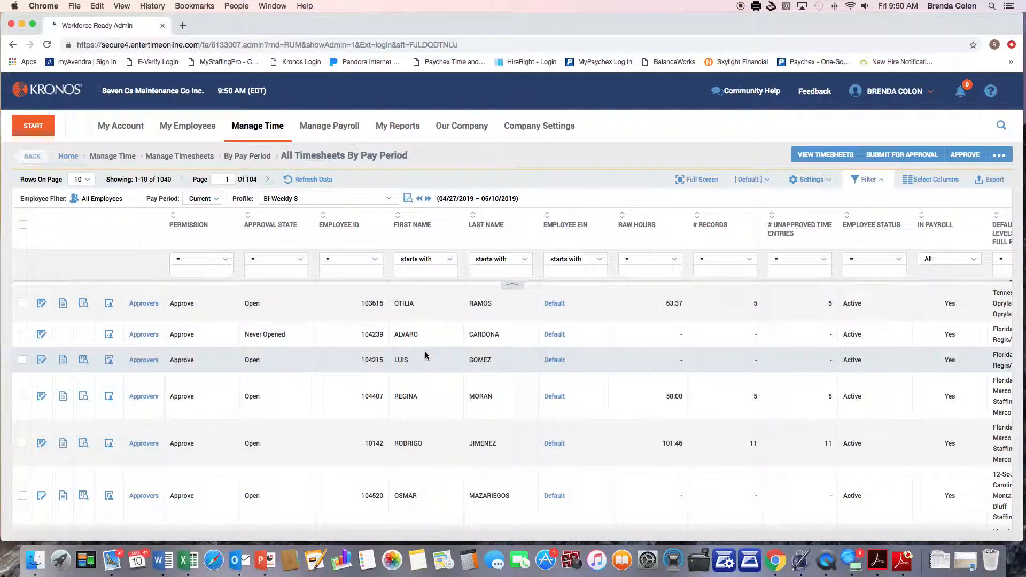
pyautogui.scroll(-5, 425, 353)
pyautogui.scroll(7, 426, 354)
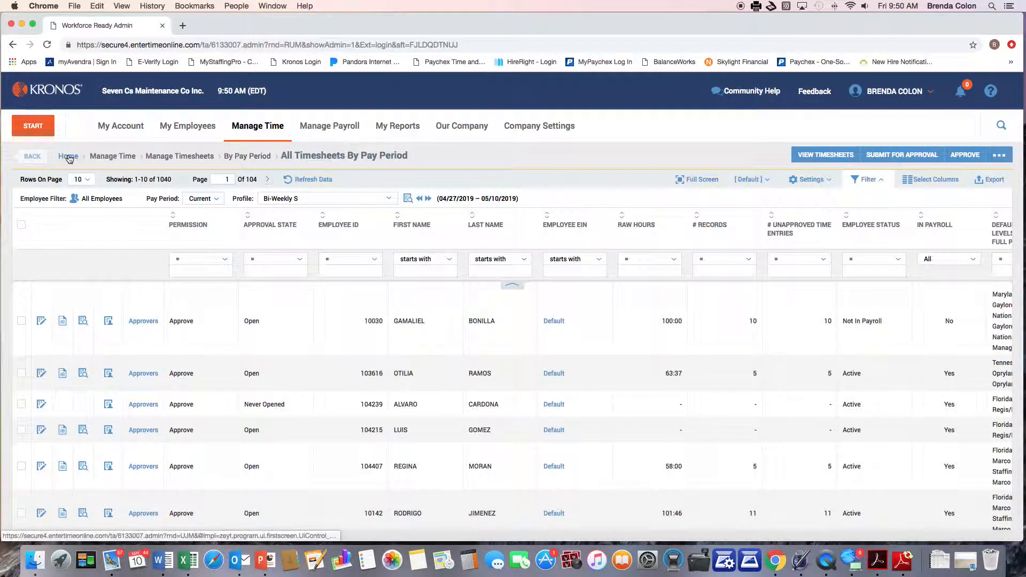
# Step: Go back Home and open Manage Time > Manage Timesheets > Current
pyautogui.click(69, 157)
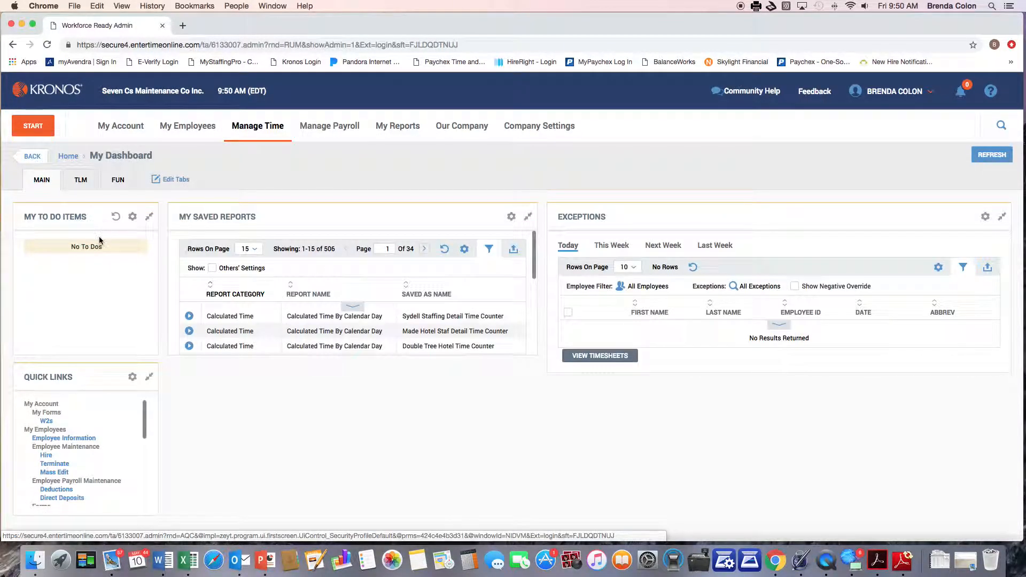
pyautogui.click(258, 128)
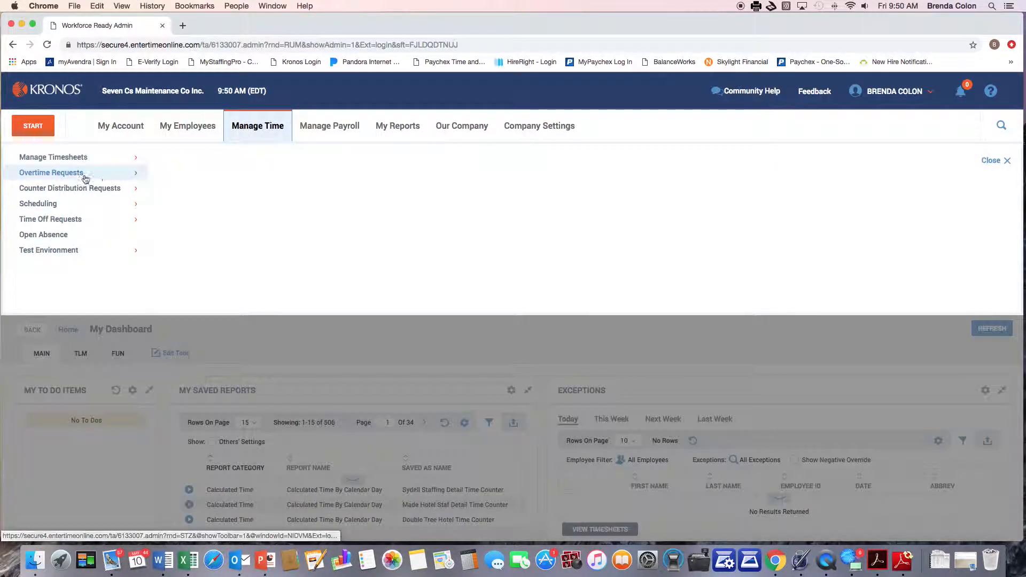
pyautogui.click(60, 158)
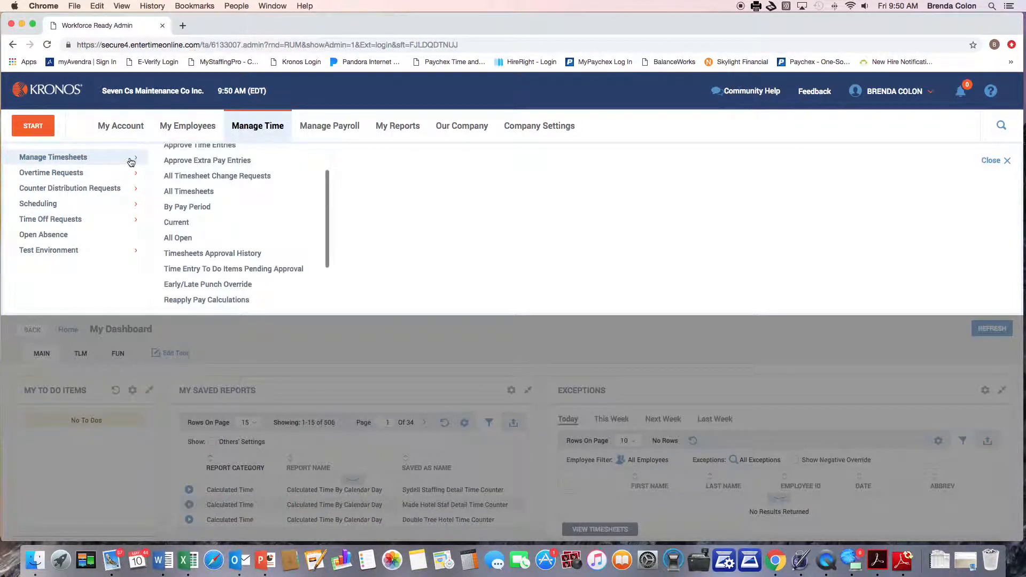
pyautogui.click(182, 223)
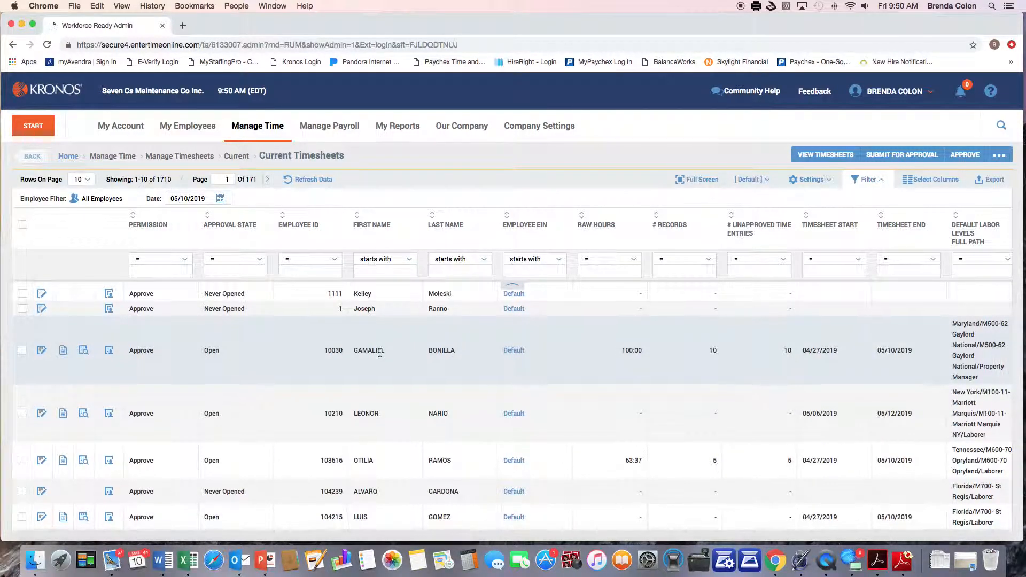
# Step: Scroll through the 1710 current timesheets listed as of 05/10/2019
pyautogui.scroll(-1, 374, 349)
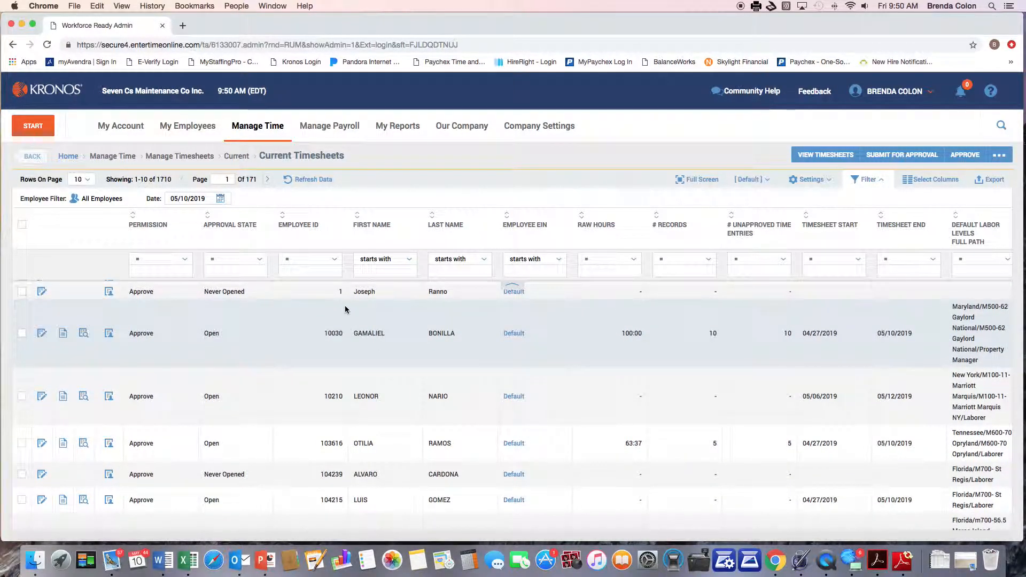
pyautogui.scroll(-3, 413, 405)
pyautogui.scroll(-2, 413, 404)
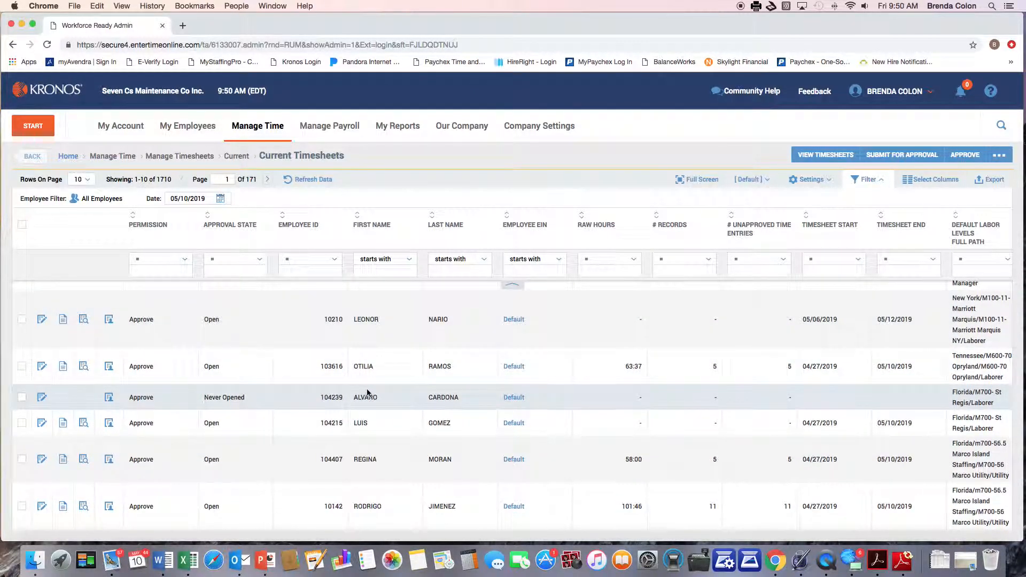
pyautogui.scroll(-3, 367, 393)
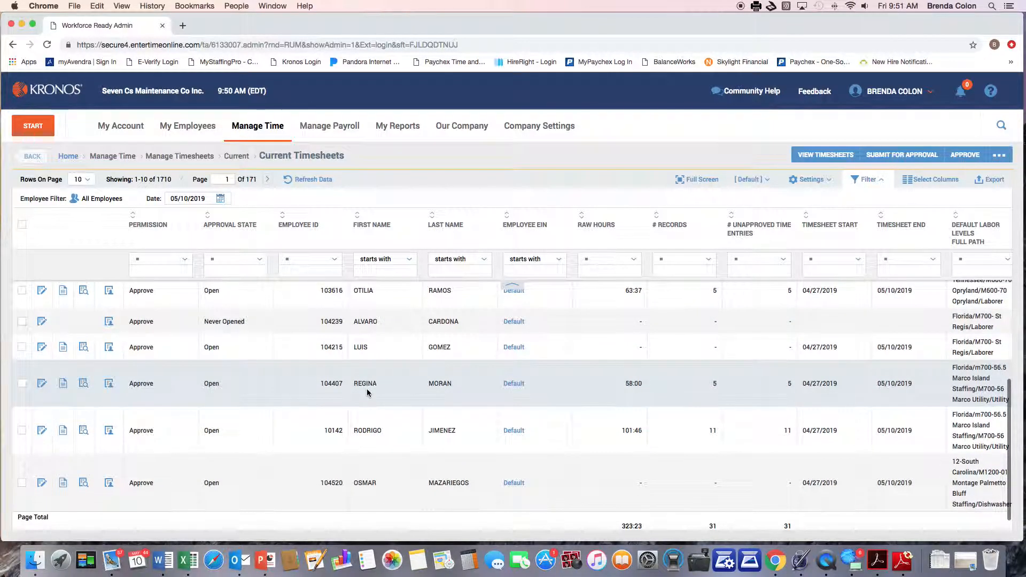
pyautogui.scroll(6, 367, 393)
pyautogui.scroll(-5, 367, 394)
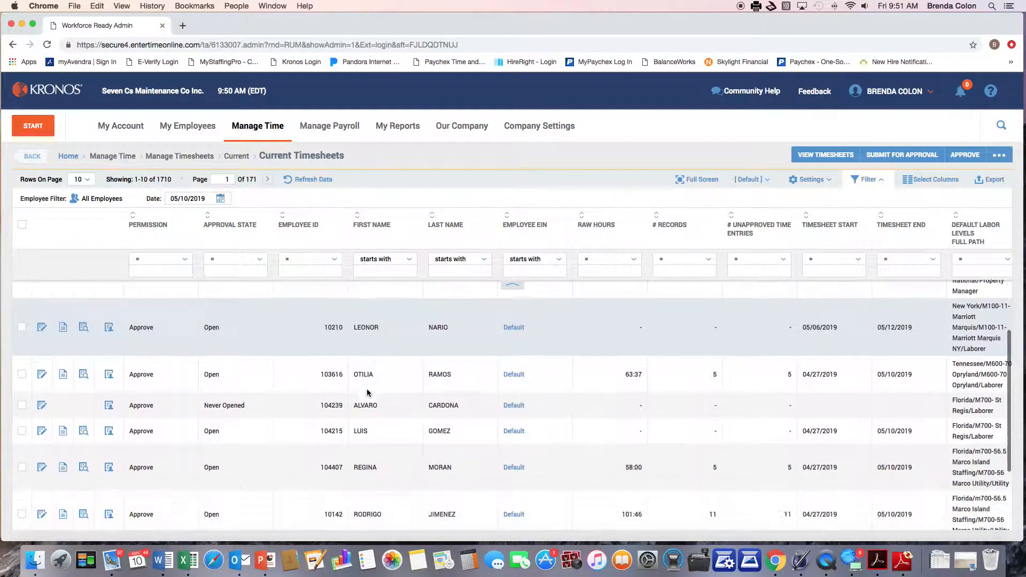
pyautogui.scroll(-2, 367, 393)
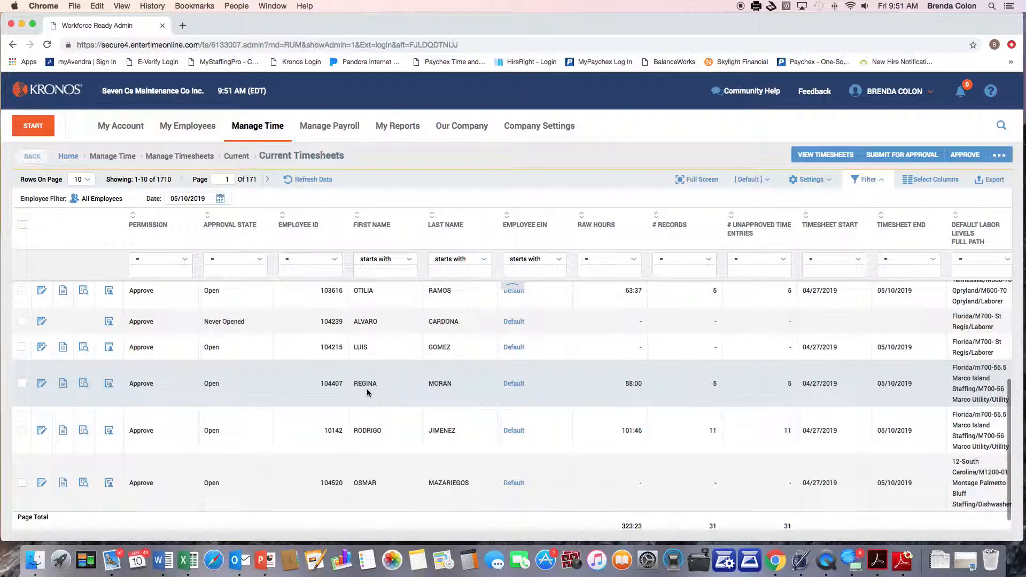
pyautogui.scroll(8, 366, 393)
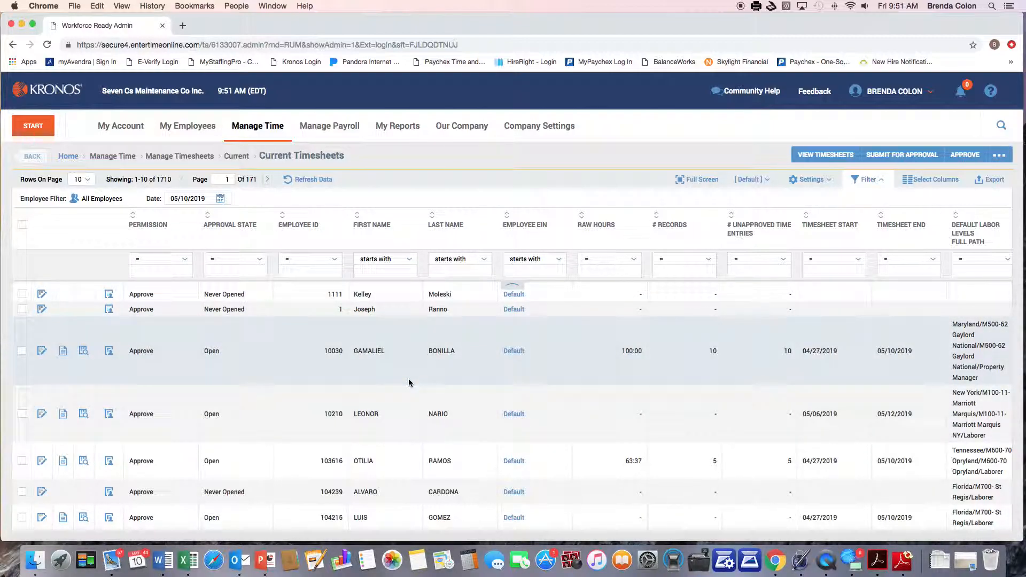
pyautogui.scroll(-1, 475, 420)
pyautogui.scroll(-2, 476, 421)
pyautogui.scroll(4, 465, 425)
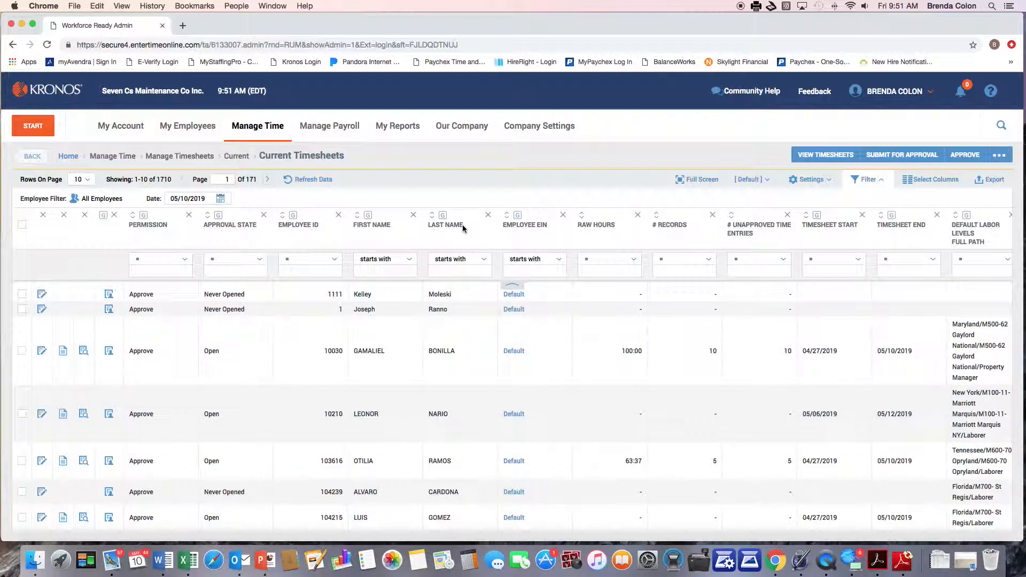
# Step: Filter Current Timesheets by the employee's first name, then return to My Dashboard
pyautogui.click(385, 271)
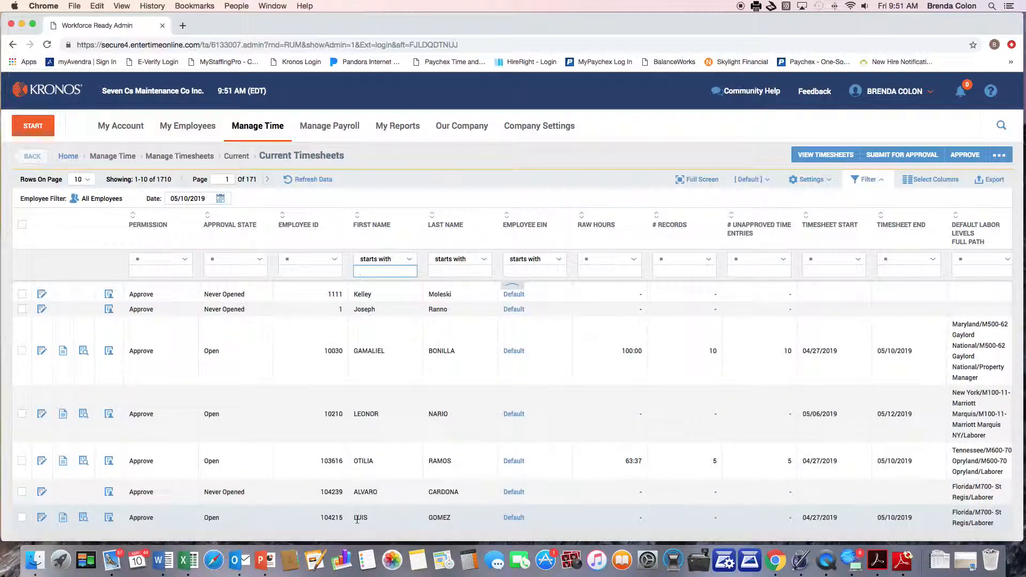
pyautogui.write('Luis')
pyautogui.press('Tab')
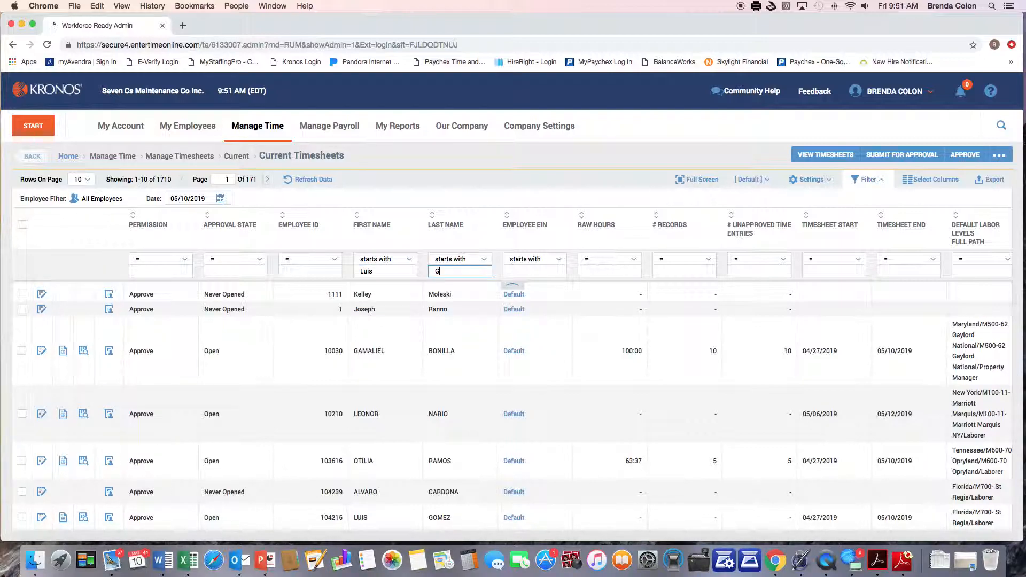
pyautogui.press('Return')
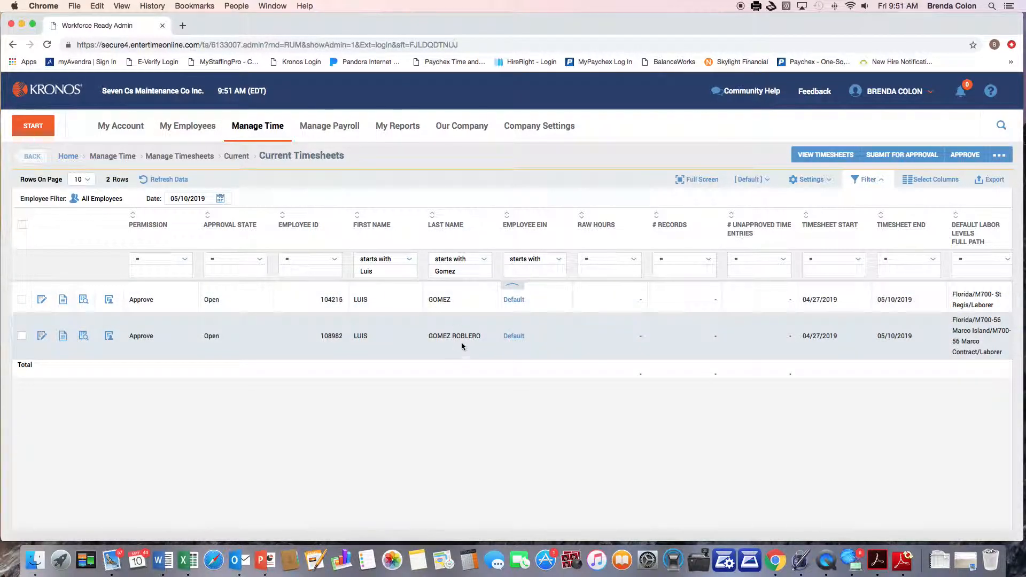
pyautogui.click(302, 272)
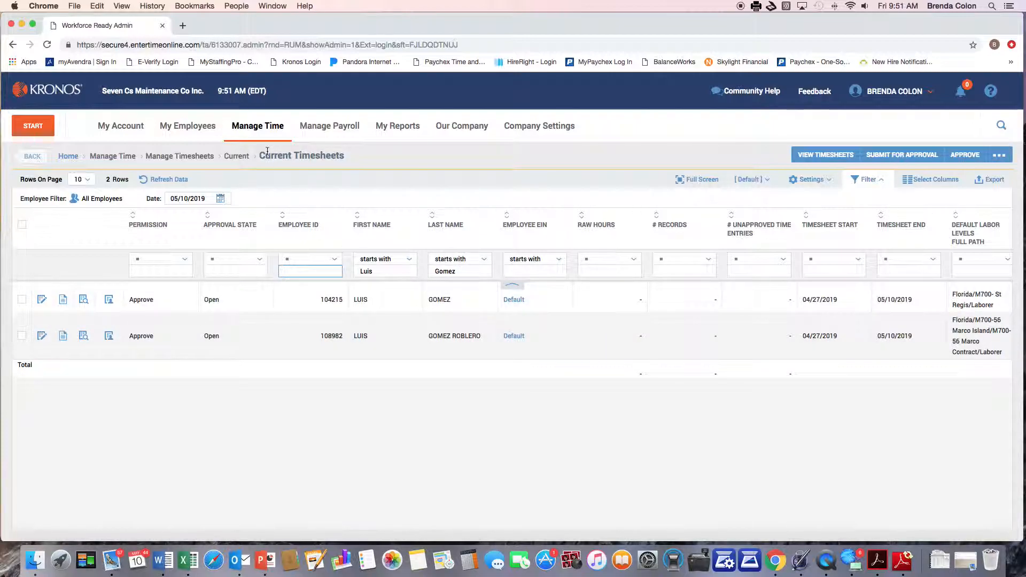
pyautogui.click(67, 156)
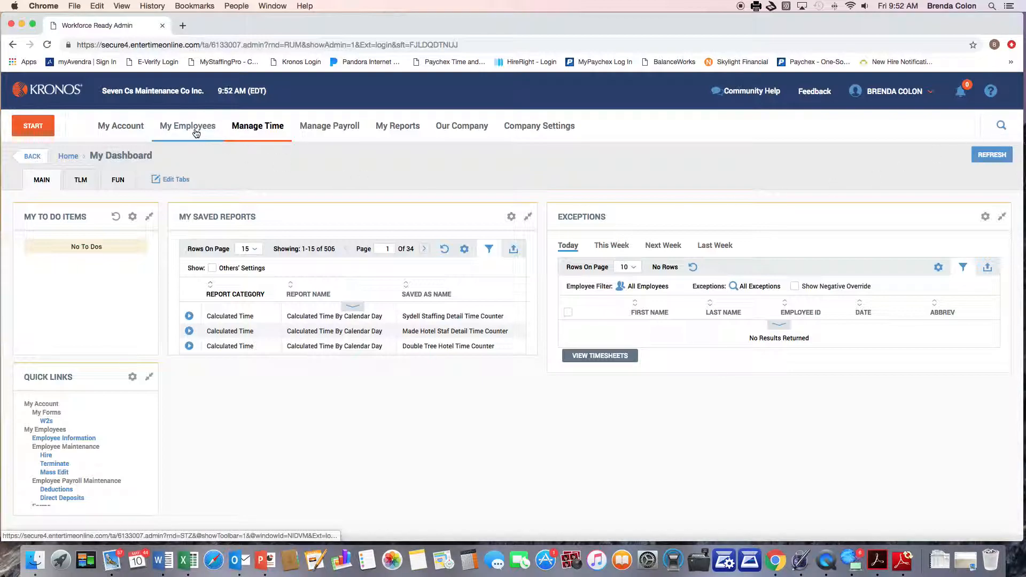
# Step: Filter Employee Information by the employee's first and last name and show their quick links
pyautogui.click(73, 439)
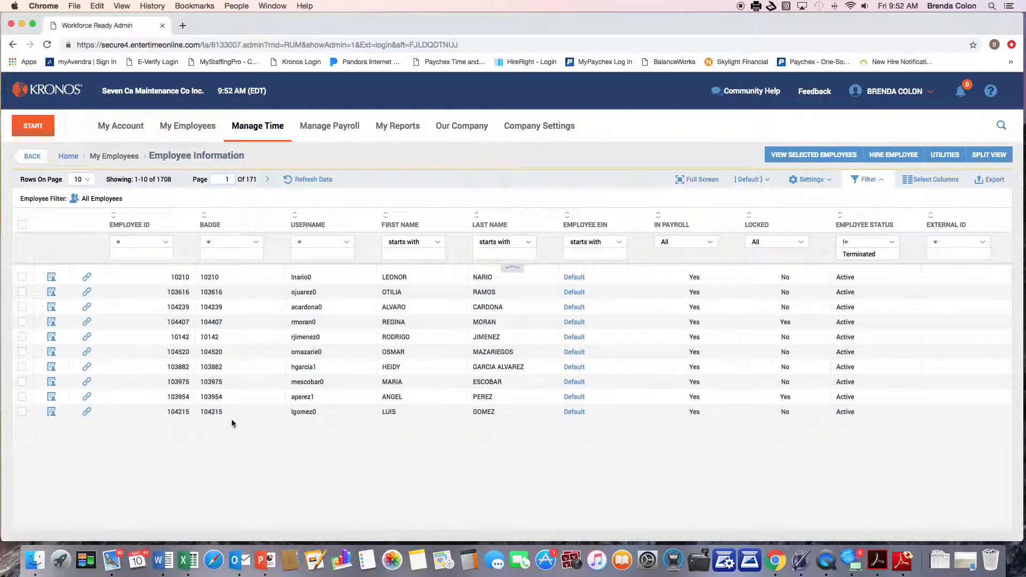
pyautogui.click(393, 253)
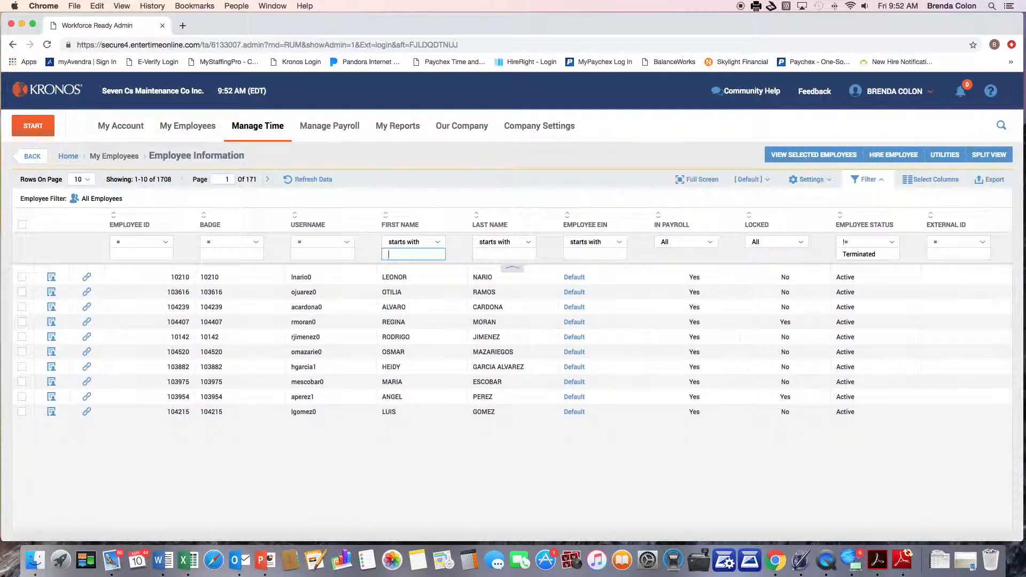
pyautogui.press('Tab')
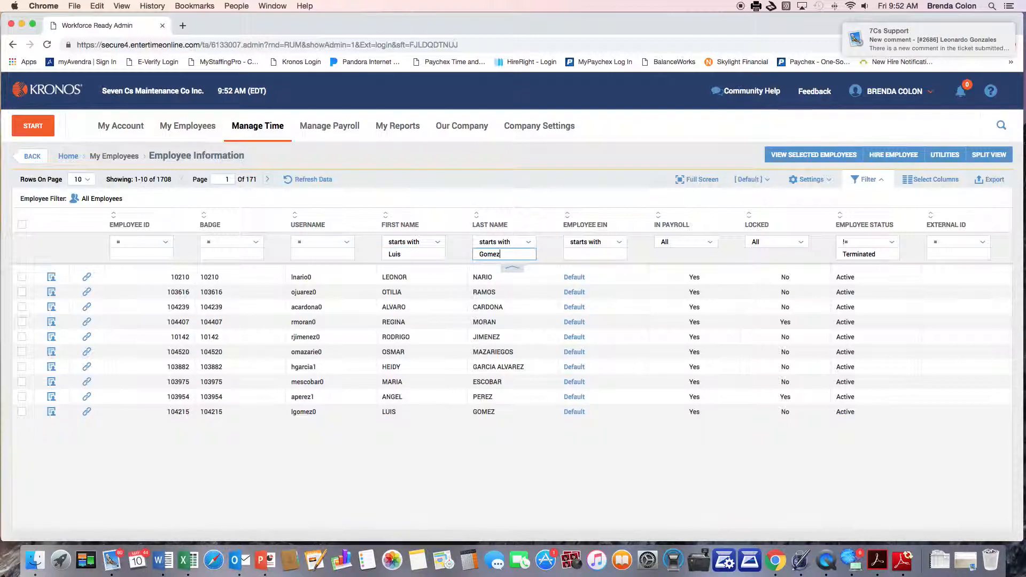
pyautogui.press('Return')
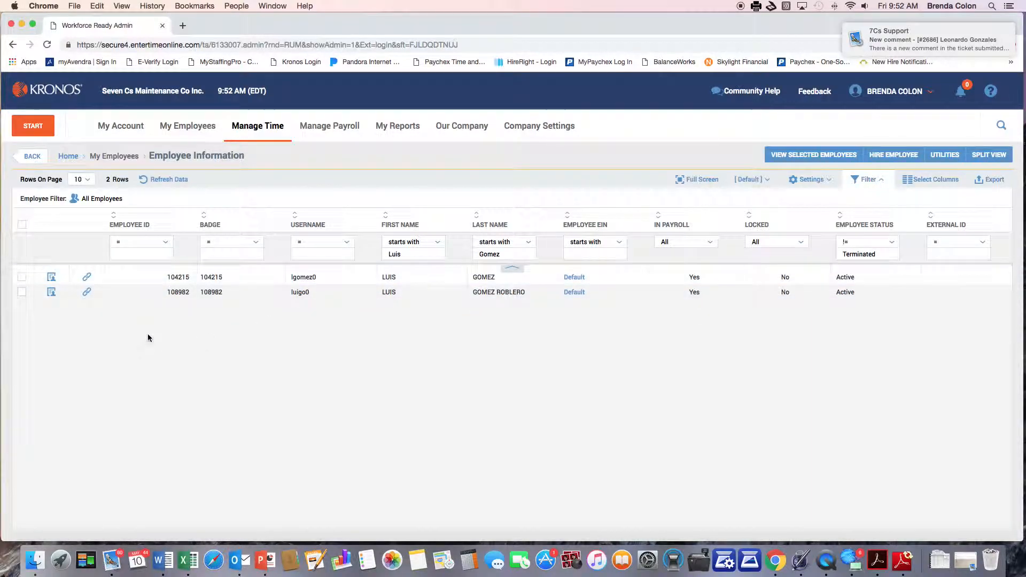
pyautogui.click(88, 278)
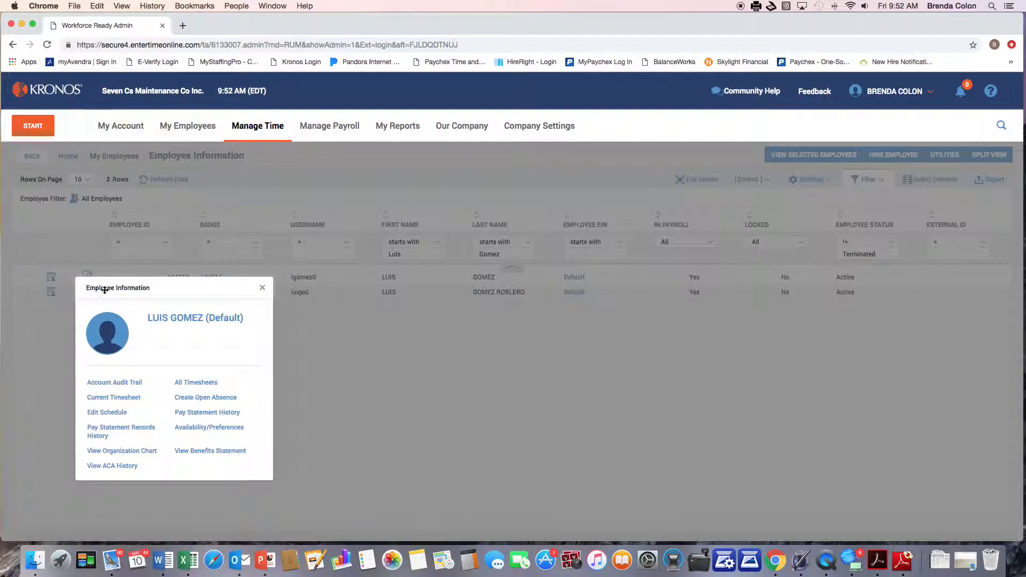
# Step: Open the employee's Current Timesheet for April 27–May 10, 2019, with all days at 0:00
pyautogui.click(118, 398)
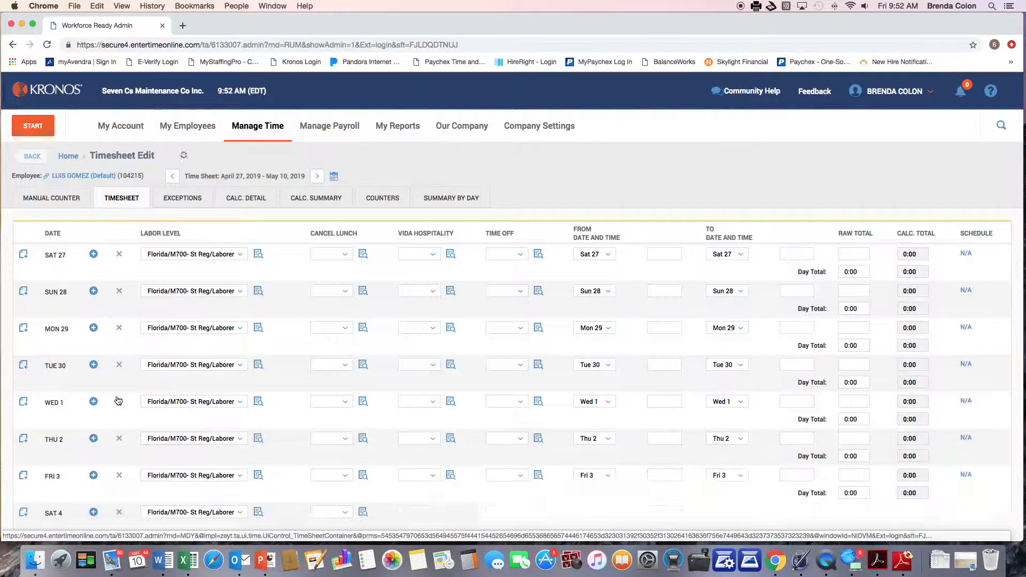
pyautogui.scroll(-5, 428, 369)
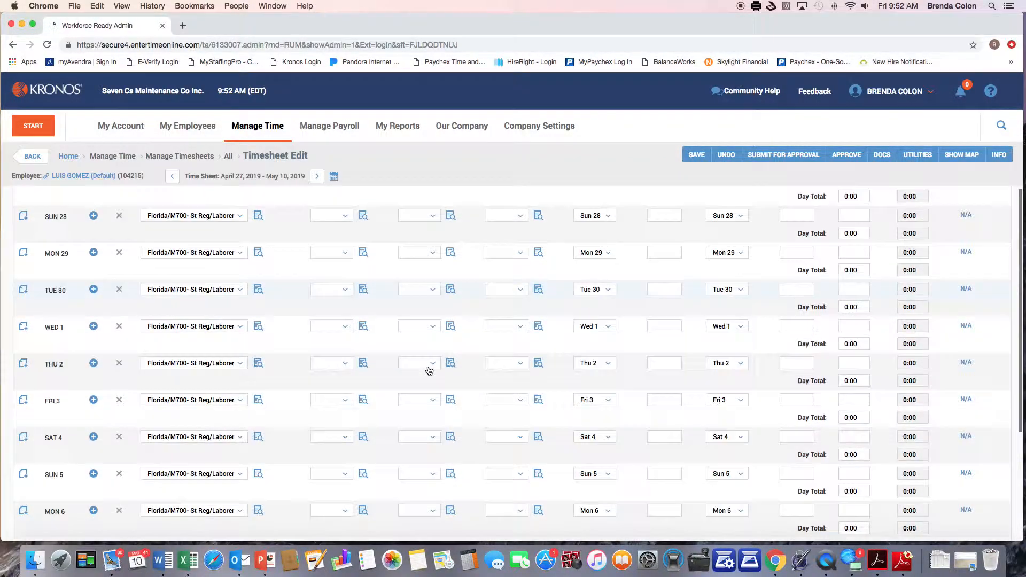
pyautogui.scroll(5, 428, 369)
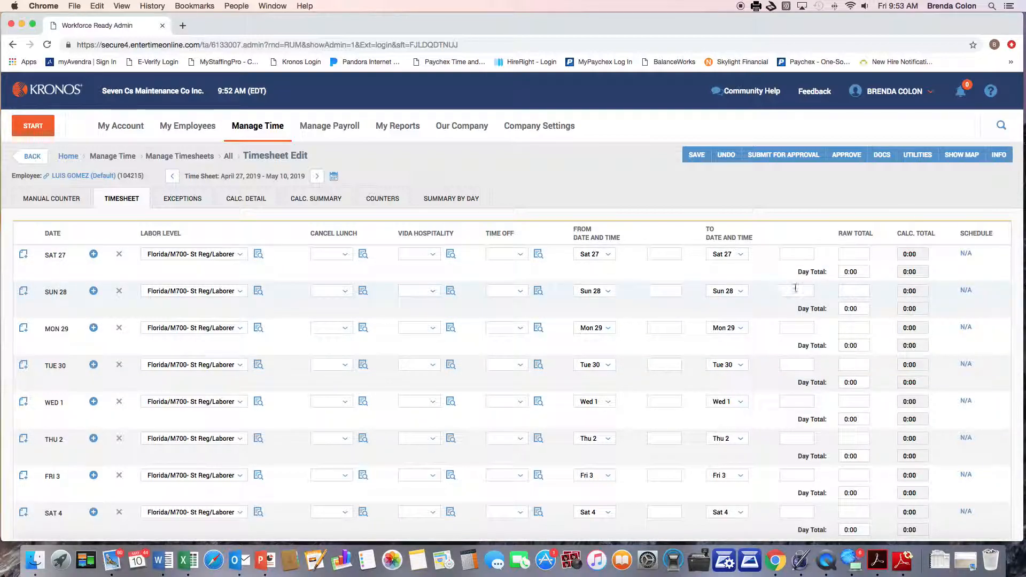
# Step: Enter an 11:00p to 6:30a shift on Saturday 27, totalling 7:30 raw
pyautogui.click(654, 251)
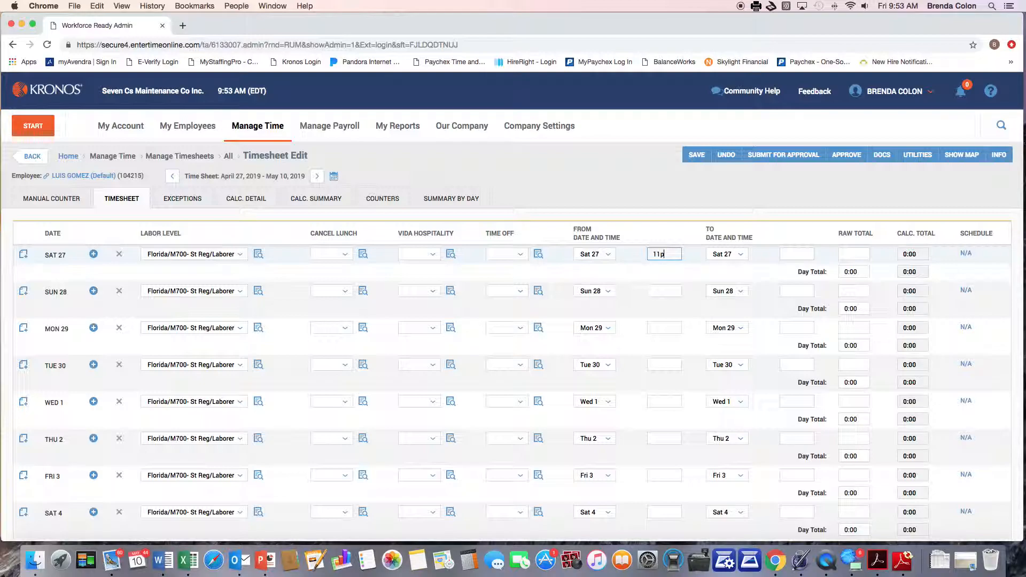
pyautogui.press('Tab')
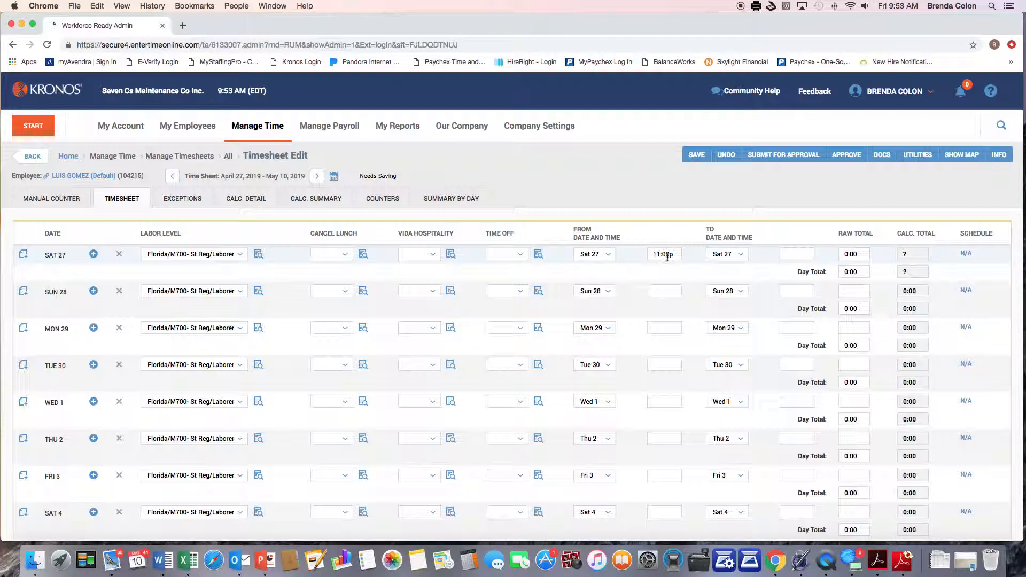
pyautogui.click(791, 255)
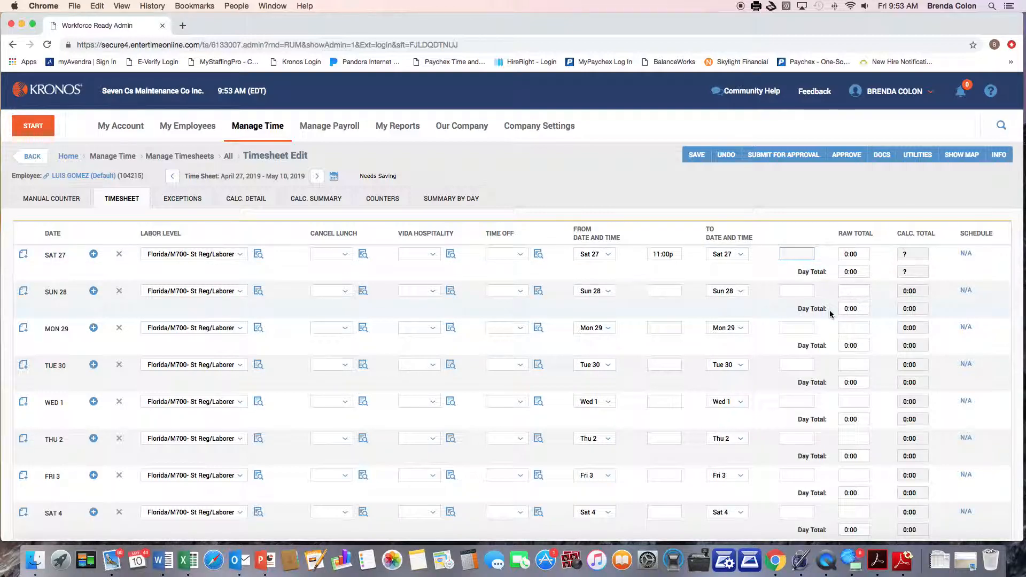
pyautogui.write('6:30a')
pyautogui.press('Return')
# Step: Save the overnight shift, then apply Cancel Lunch CL to Saturday 27 and save
pyautogui.click(695, 159)
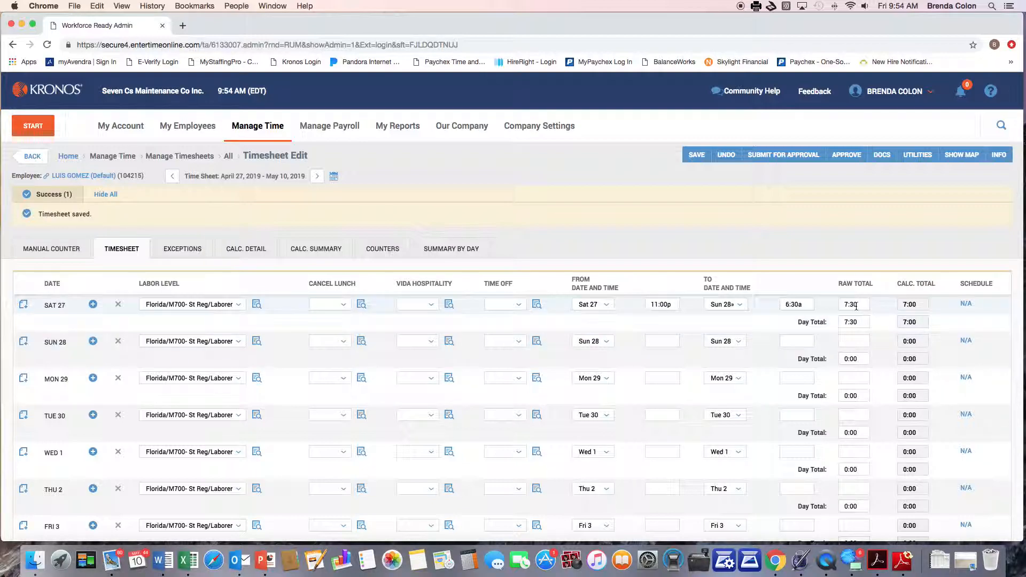
pyautogui.click(340, 305)
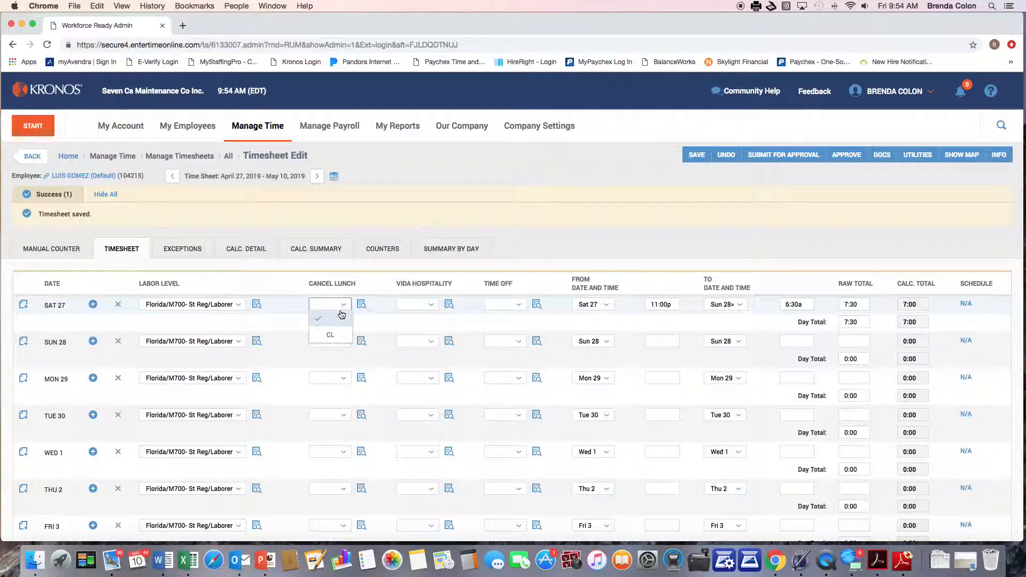
pyautogui.click(325, 338)
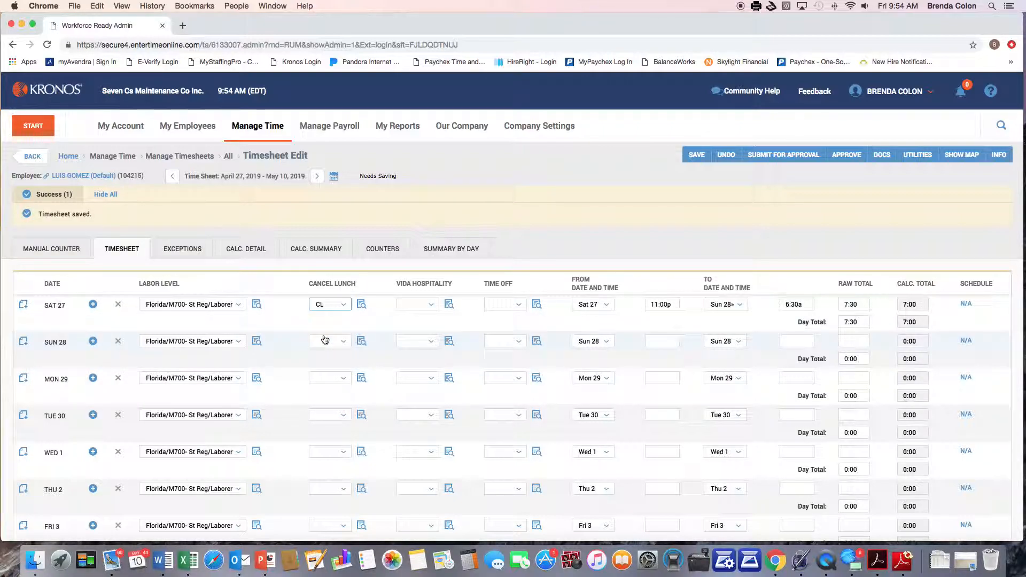
pyautogui.click(344, 306)
pyautogui.click(380, 319)
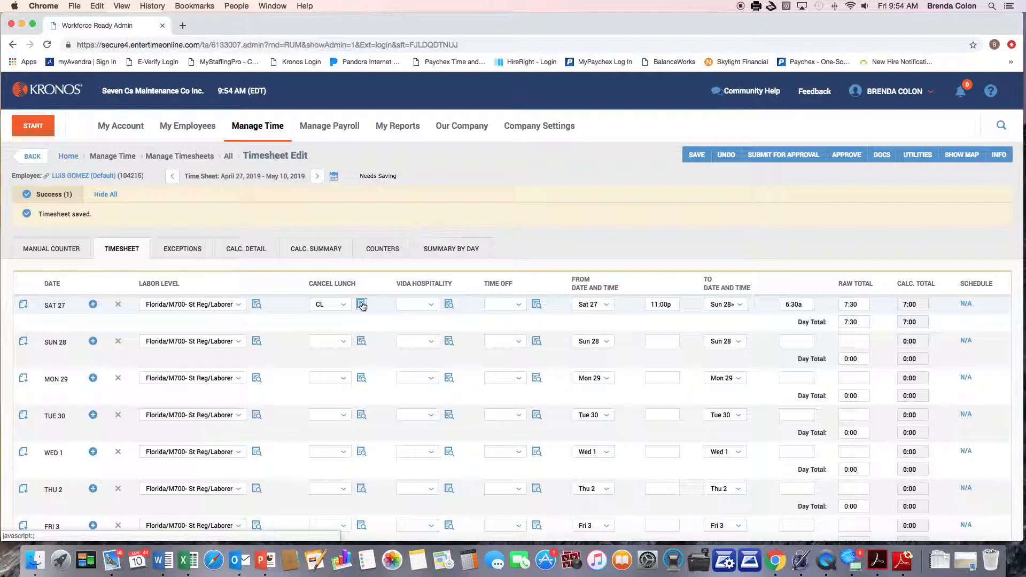
pyautogui.click(362, 304)
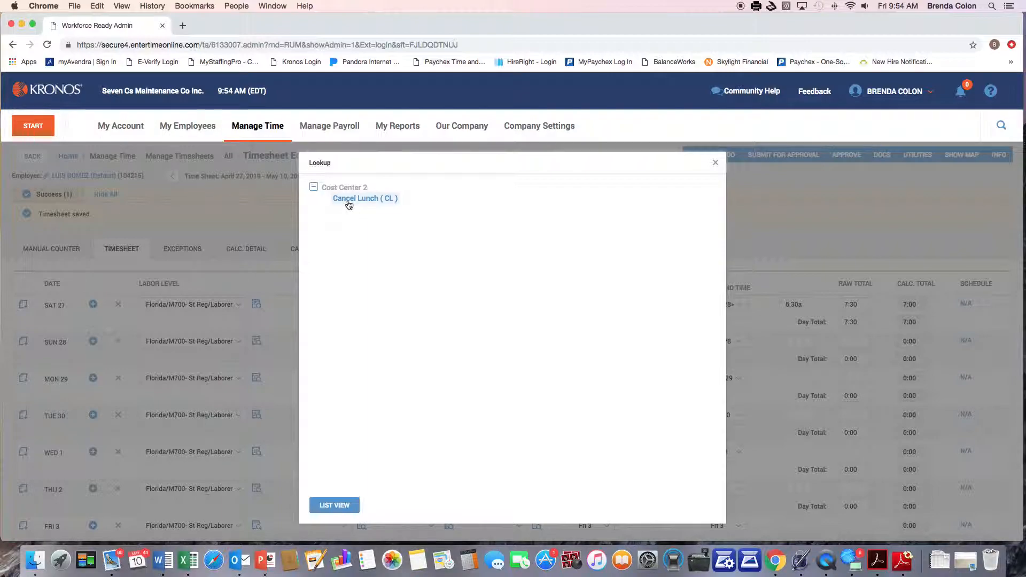
pyautogui.click(348, 199)
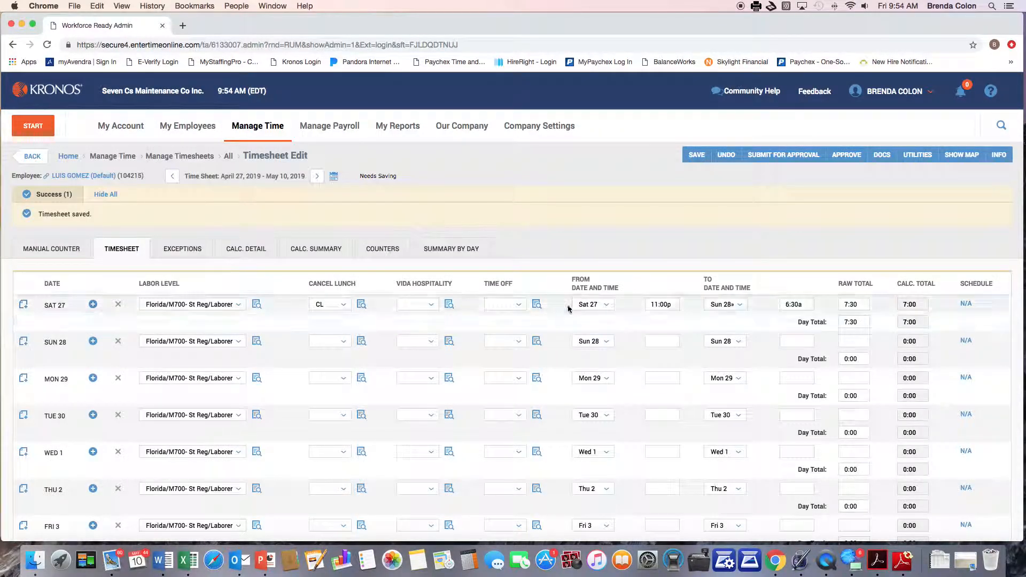
pyautogui.click(695, 156)
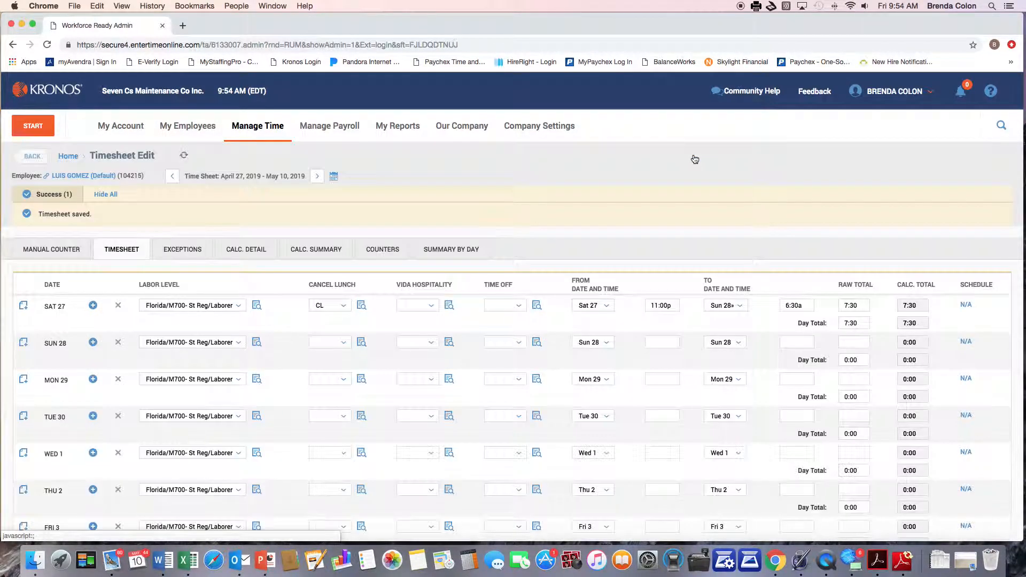
# Step: Remove Cancel Lunch from Saturday 27, save, then reapply CL
pyautogui.click(906, 304)
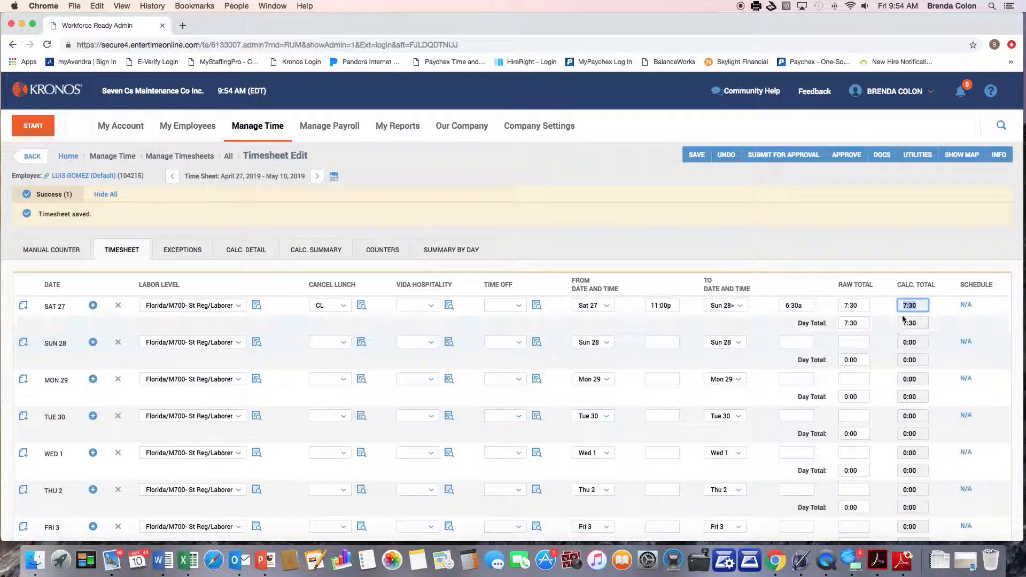
pyautogui.click(328, 306)
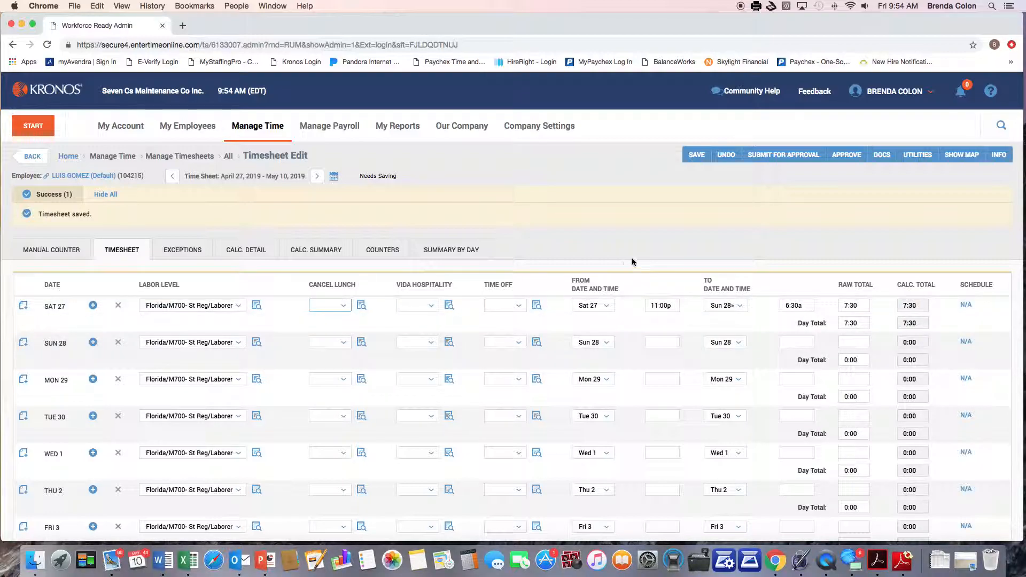
pyautogui.click(696, 155)
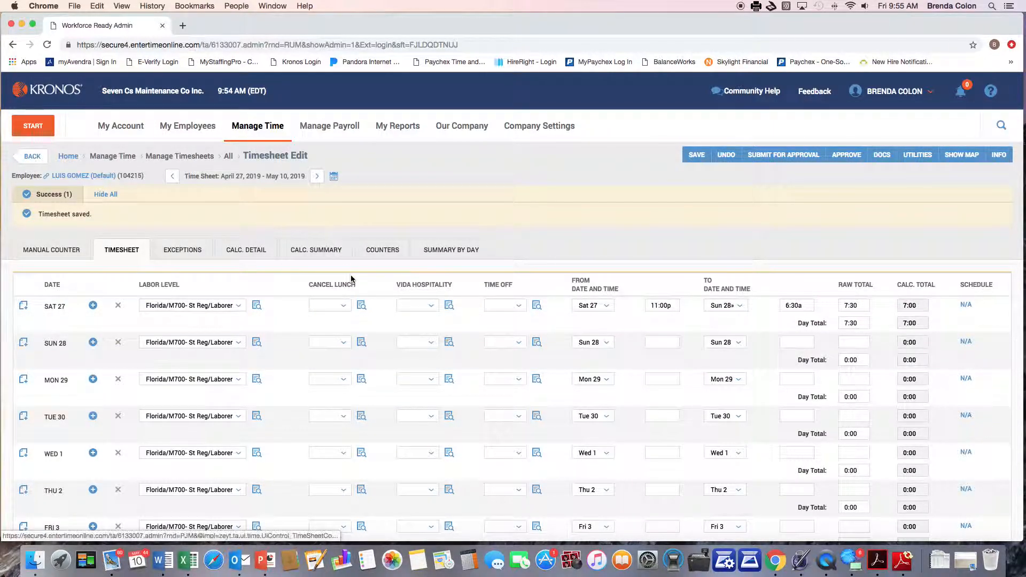
pyautogui.click(329, 305)
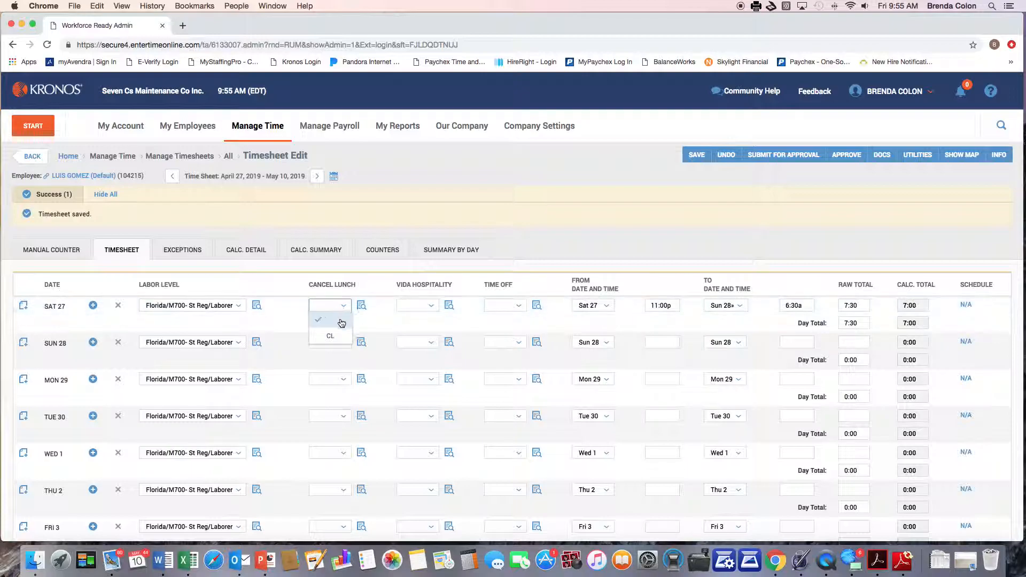
pyautogui.click(337, 340)
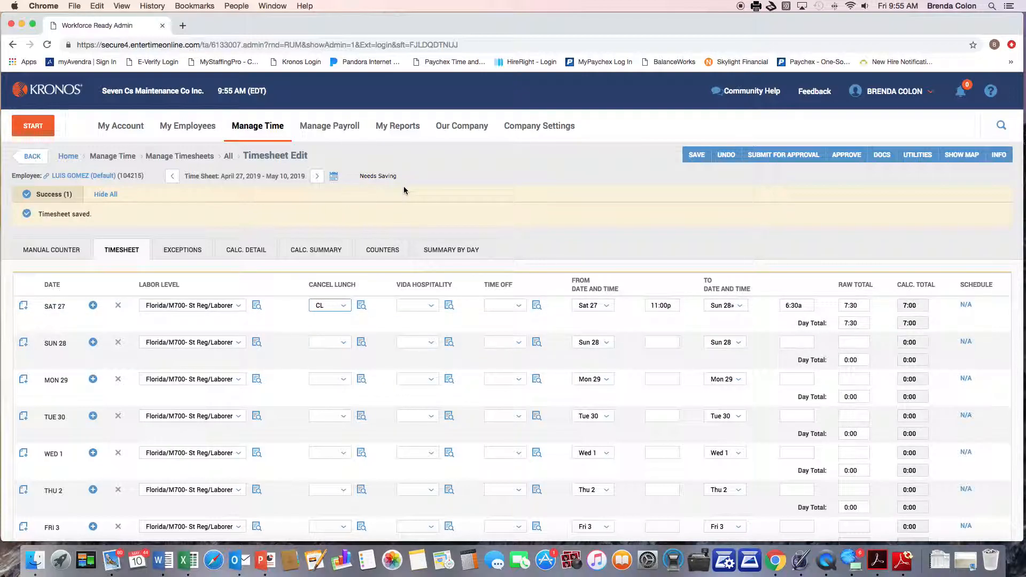
pyautogui.click(32, 156)
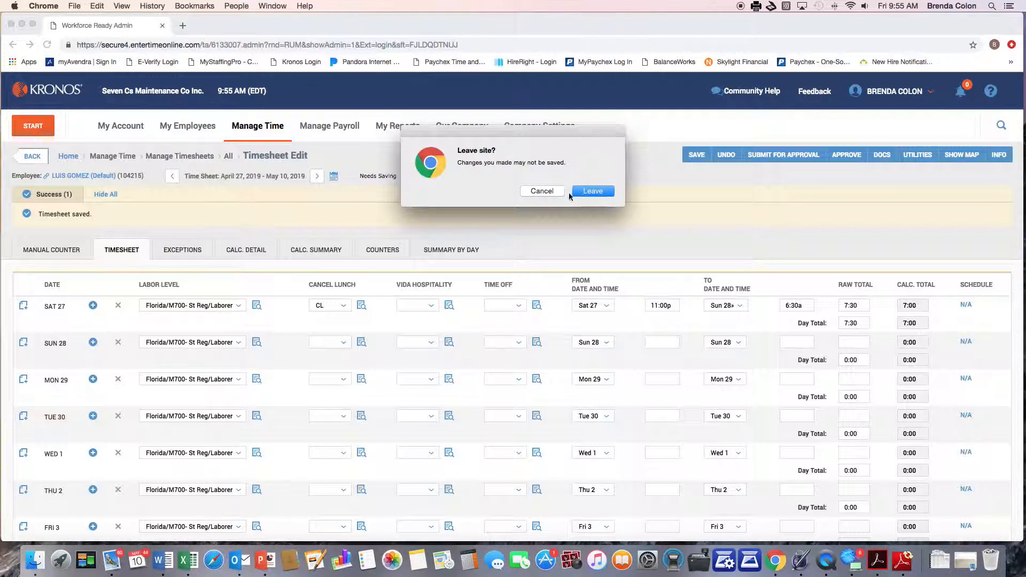
pyautogui.click(541, 191)
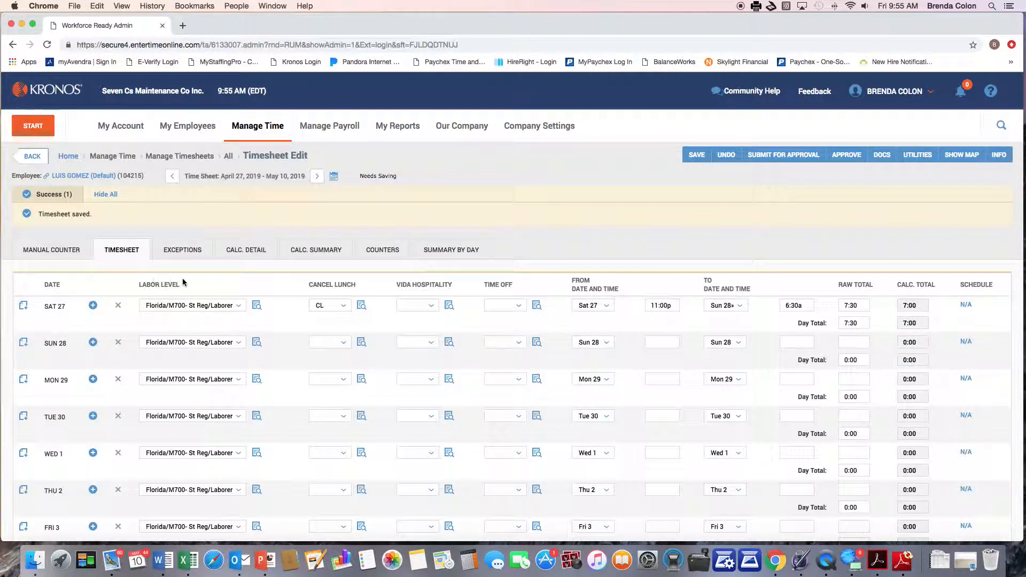
# Step: Set Saturday 27's labor level to M700-45 Harbor Beach Marriott / Laborer and save
pyautogui.click(257, 306)
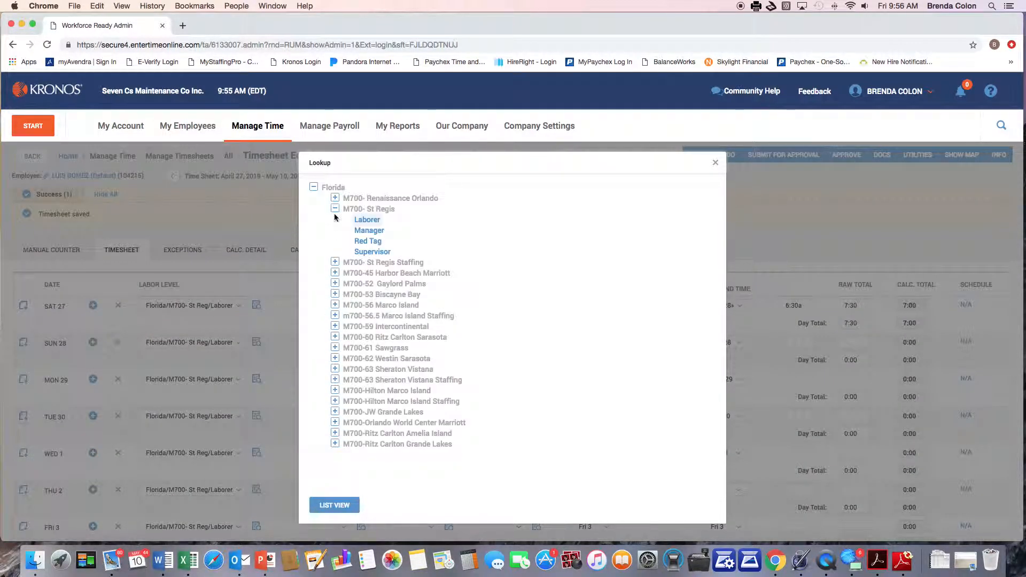
pyautogui.click(268, 306)
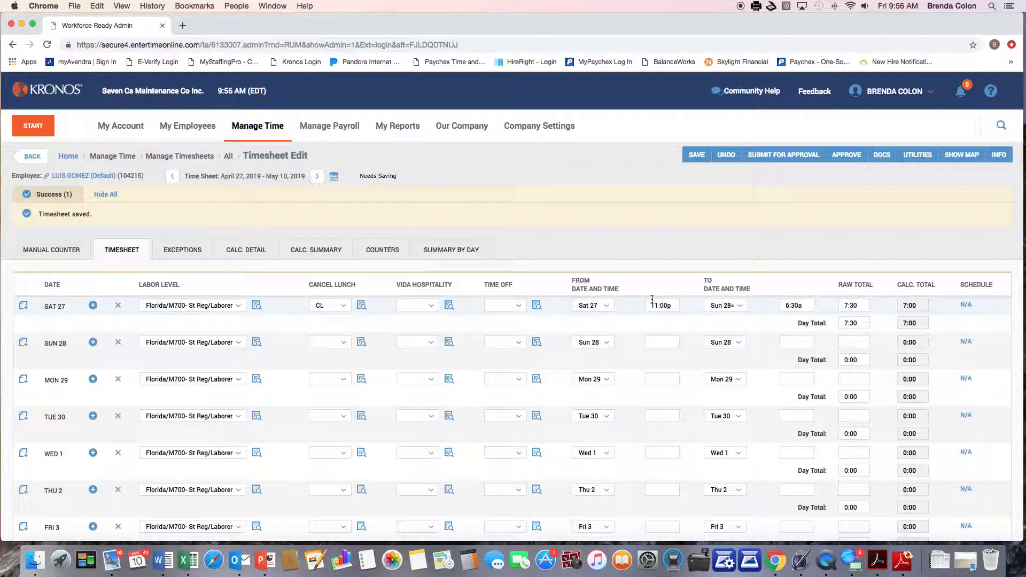
pyautogui.click(257, 305)
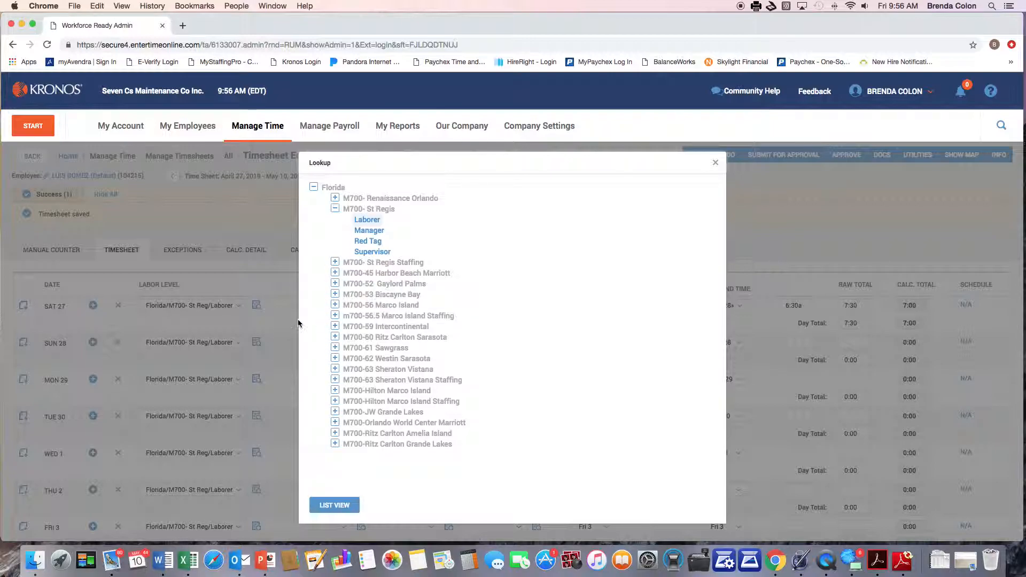
pyautogui.click(281, 310)
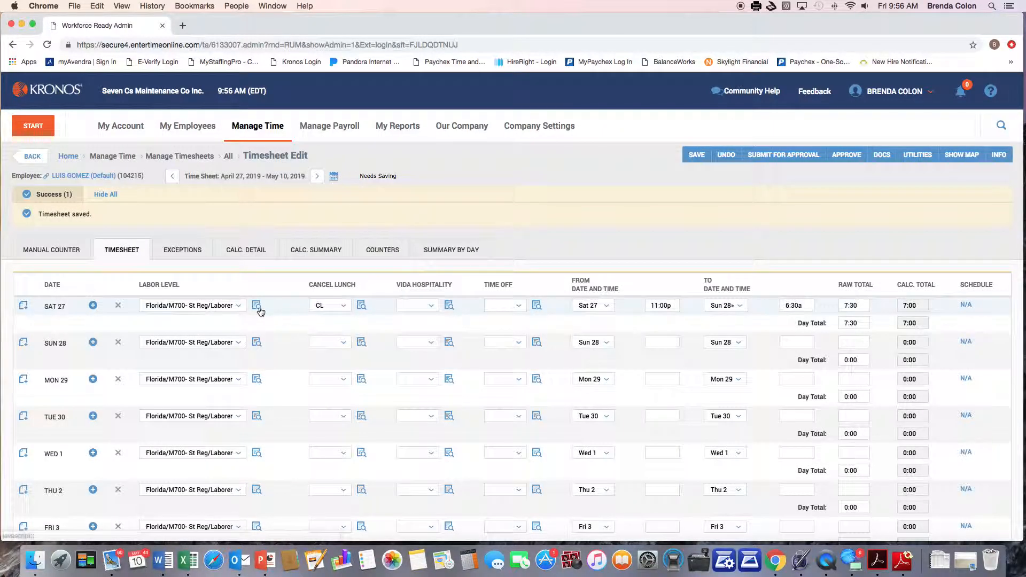
pyautogui.click(257, 305)
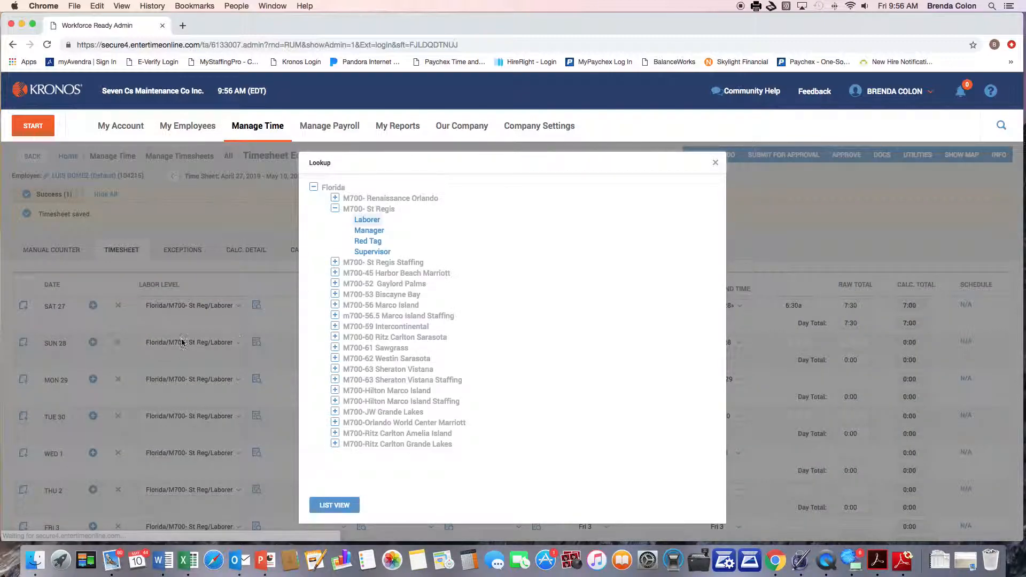
pyautogui.click(334, 275)
pyautogui.click(356, 283)
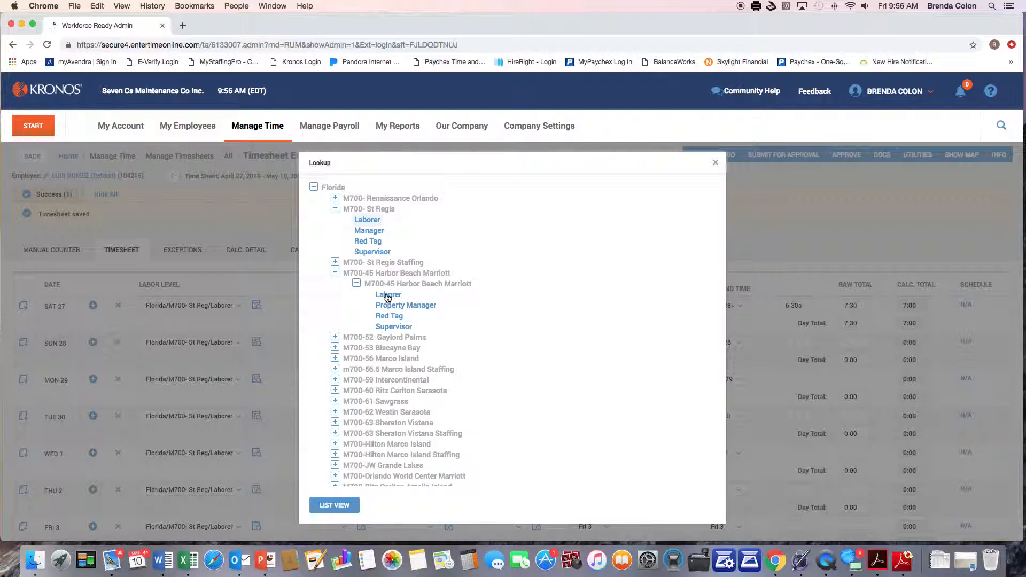
pyautogui.click(387, 294)
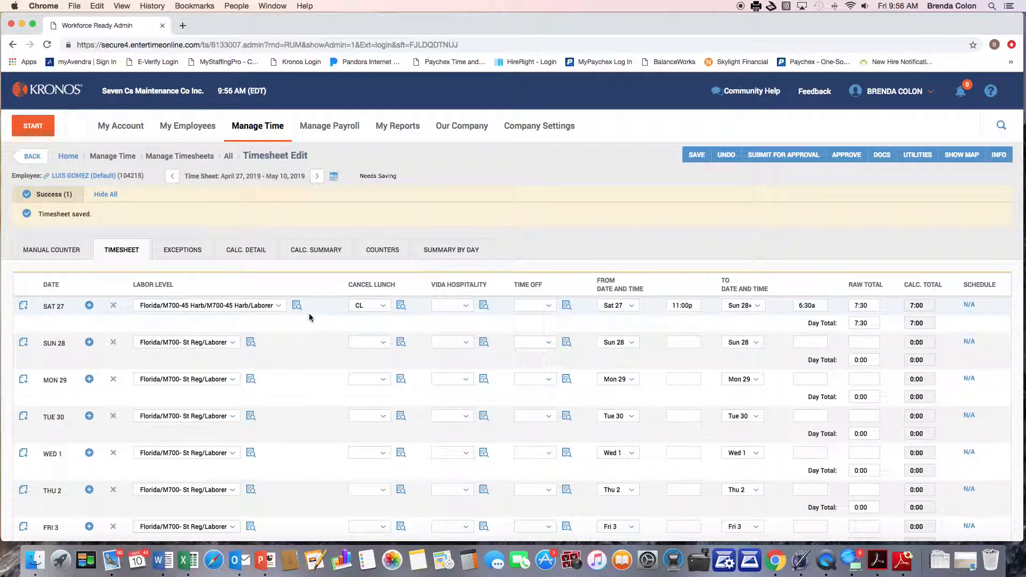
pyautogui.click(695, 155)
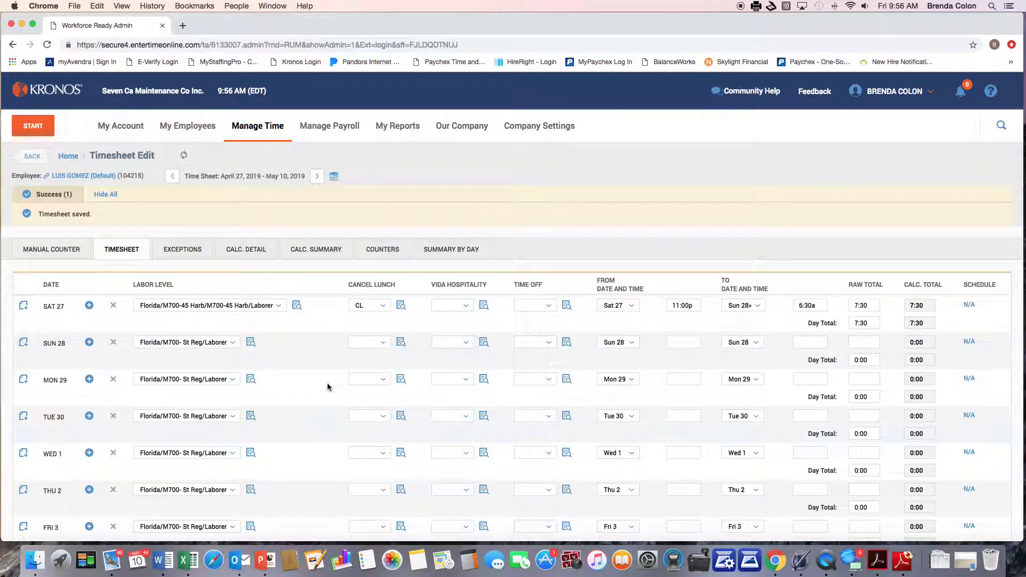
# Step: Scroll the saved timesheet to review Sat 27's CL, Harb/Laborer and 7:30 totals
pyautogui.scroll(-5, 368, 419)
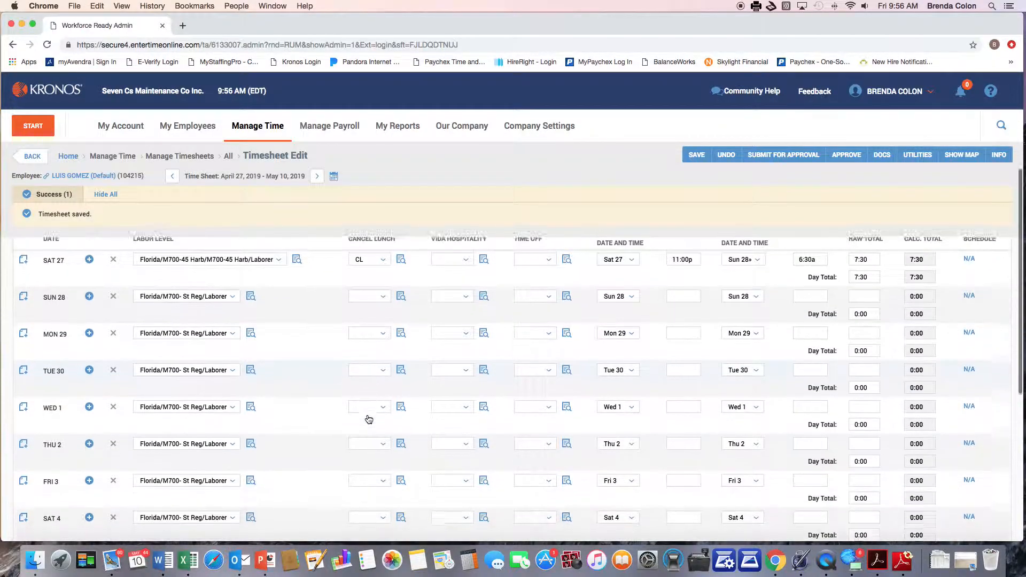
pyautogui.scroll(-4, 368, 419)
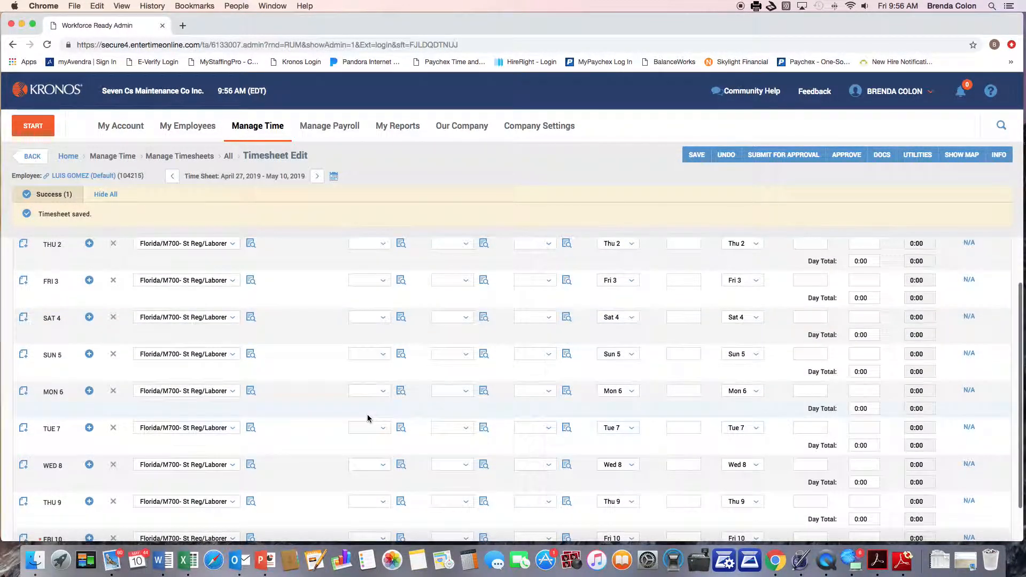
pyautogui.scroll(10, 368, 418)
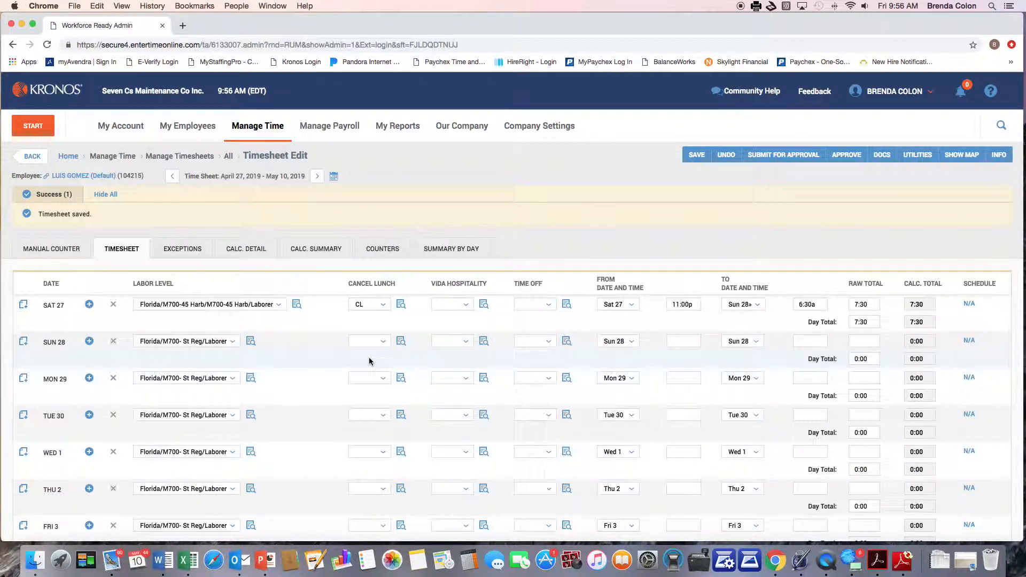
pyautogui.scroll(-2, 369, 361)
pyautogui.scroll(2, 369, 361)
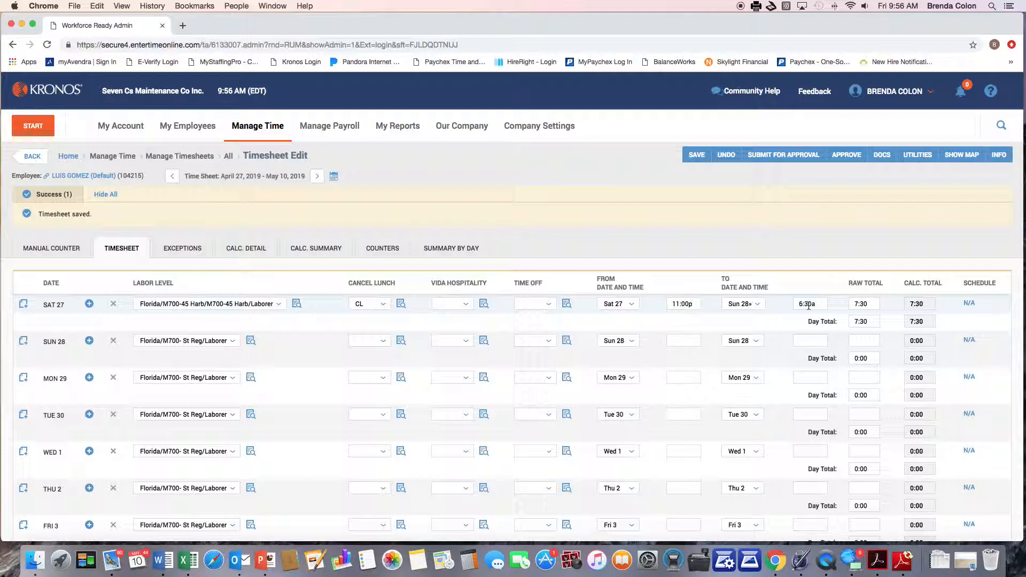
# Step: Add a second Sat 27 entry from 6:30a to 12:00p and save the timesheet
pyautogui.click(89, 304)
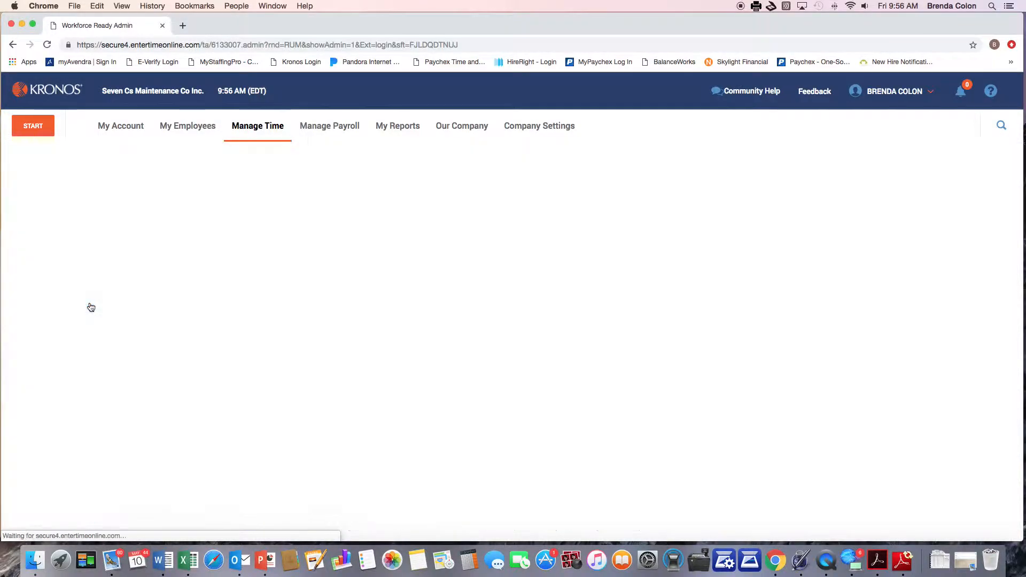
pyautogui.click(676, 272)
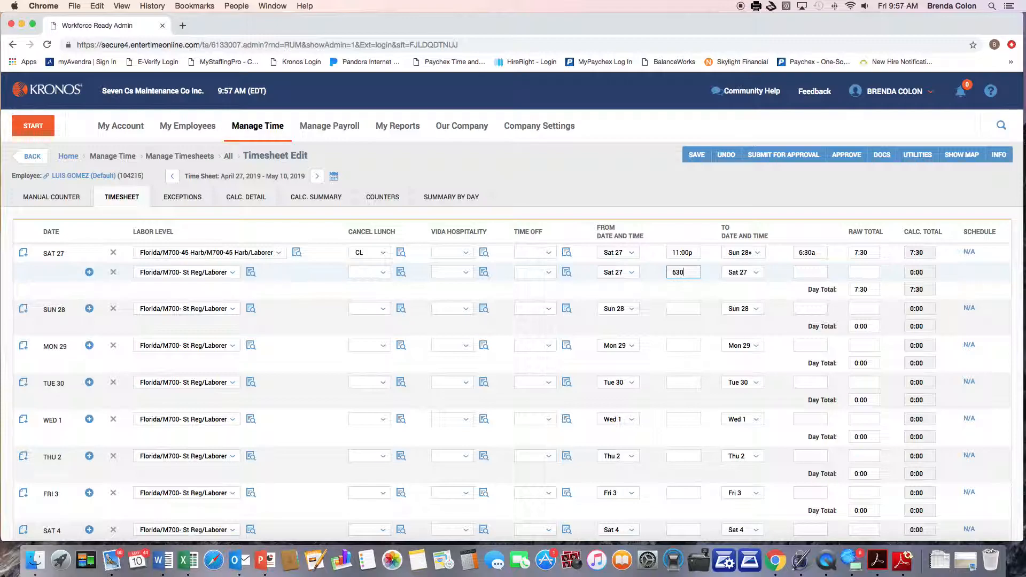
pyautogui.write('630')
pyautogui.press('Tab')
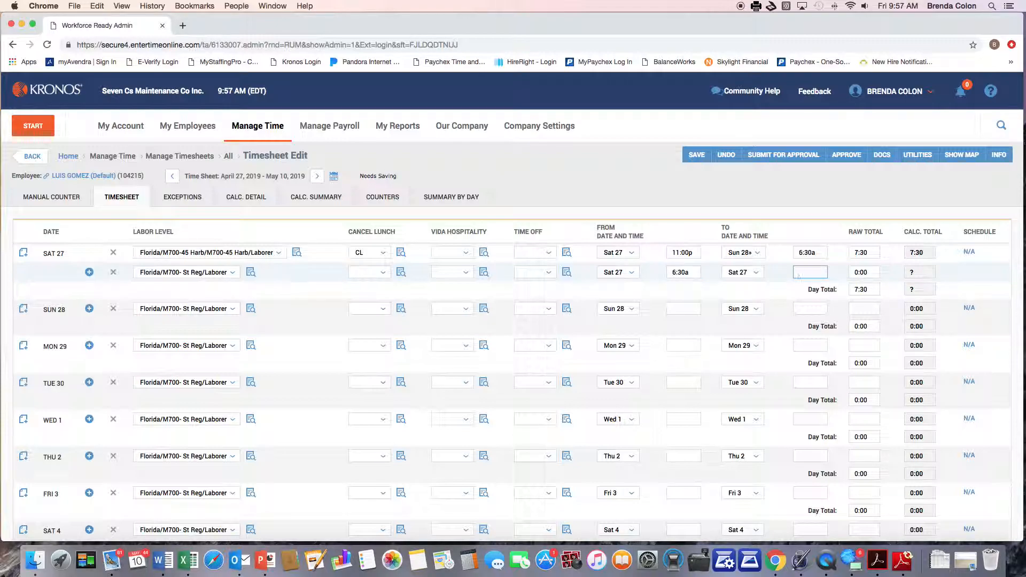
pyautogui.press('Tab')
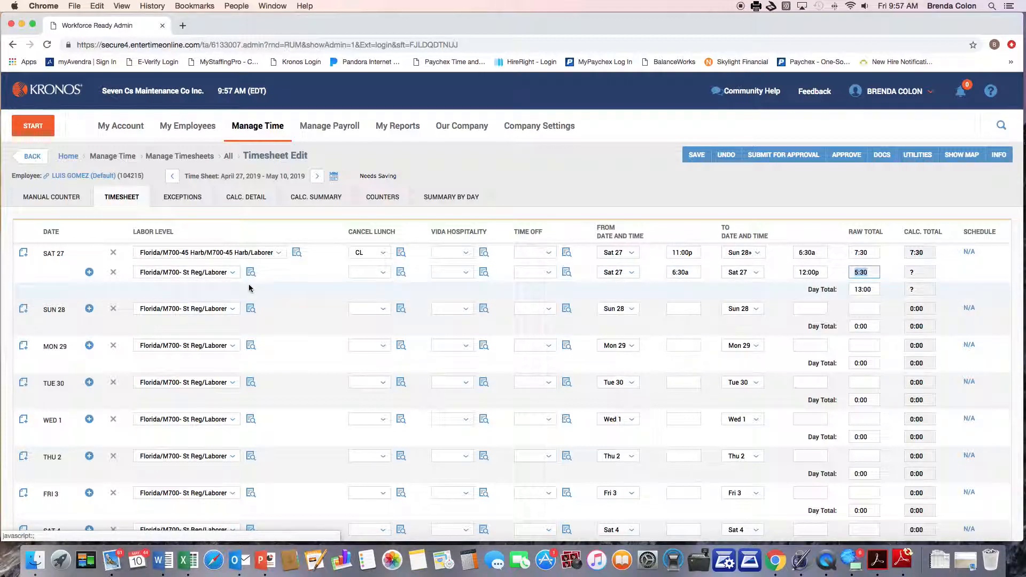
pyautogui.click(696, 155)
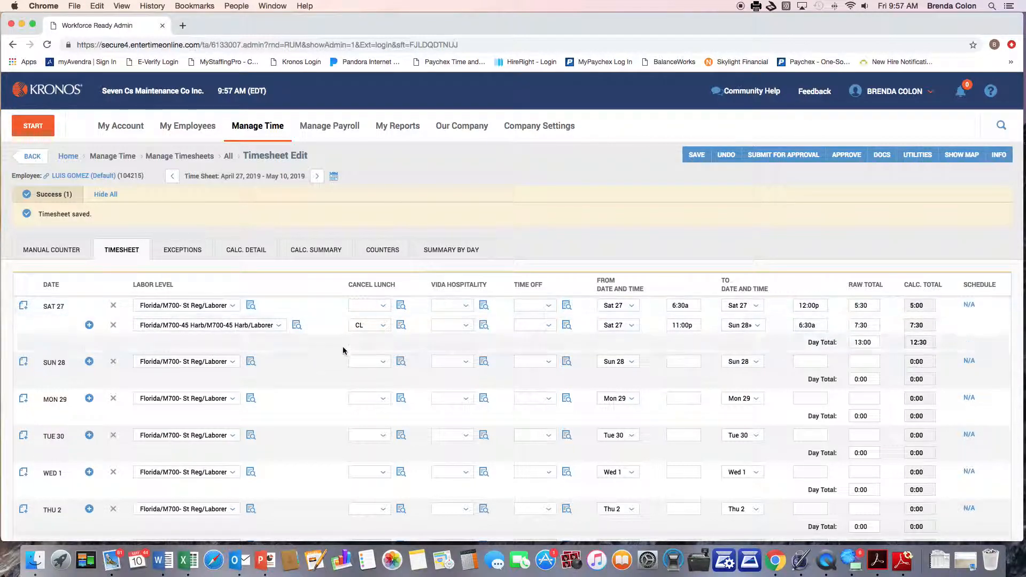
# Step: Add another entry row under Sat 27
pyautogui.scroll(-2, 345, 360)
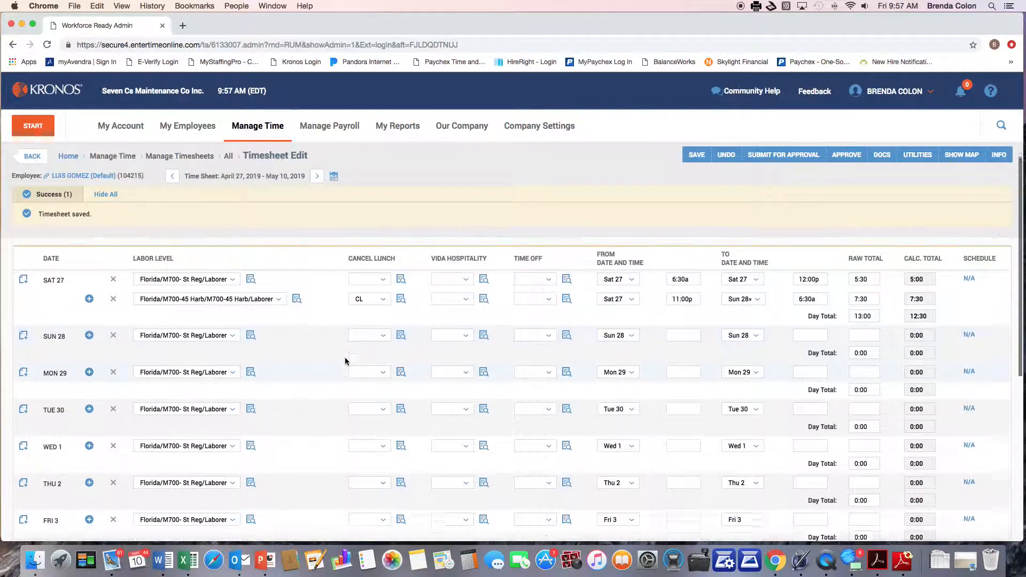
pyautogui.scroll(2, 345, 360)
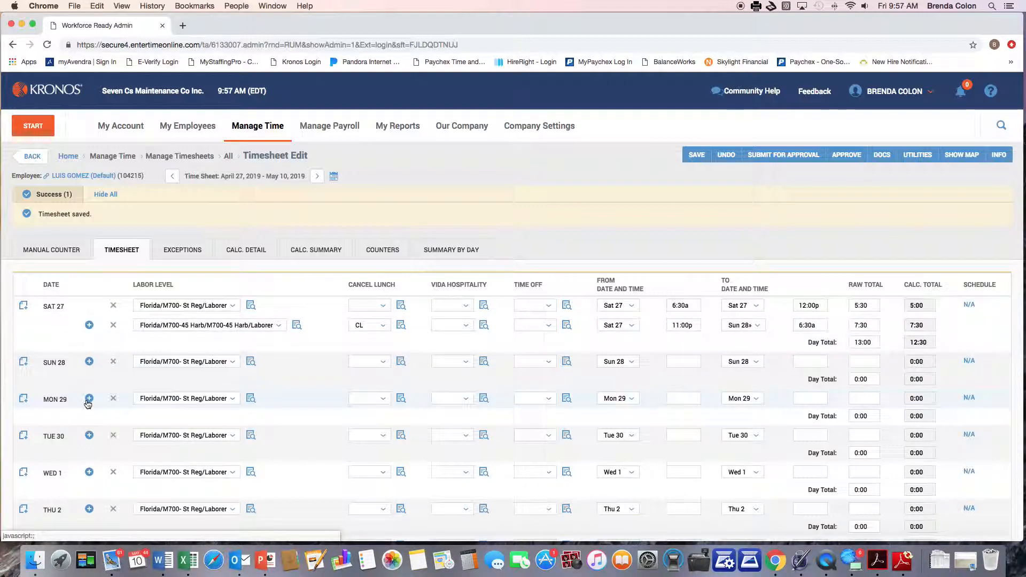
pyautogui.click(89, 325)
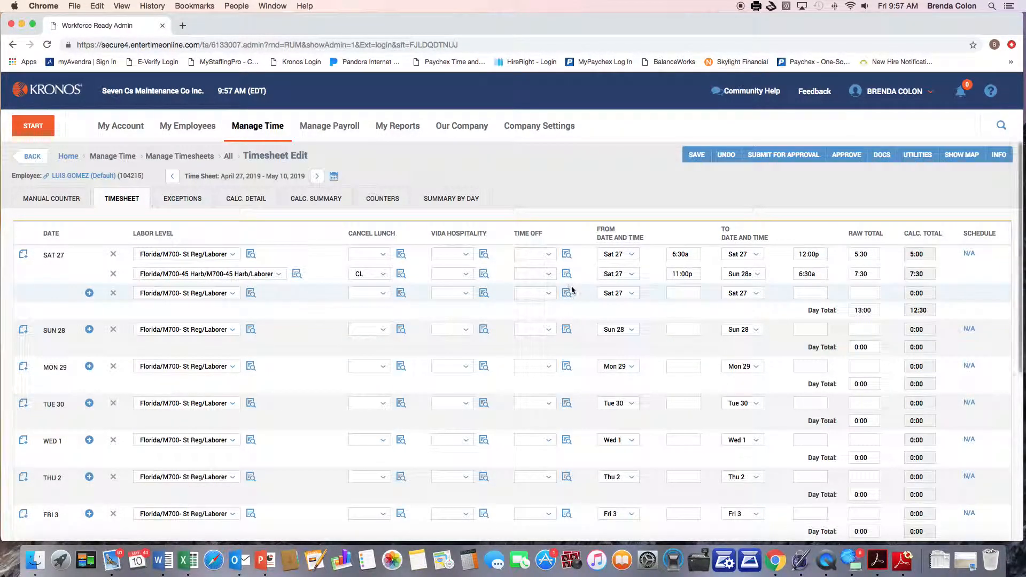
pyautogui.click(680, 292)
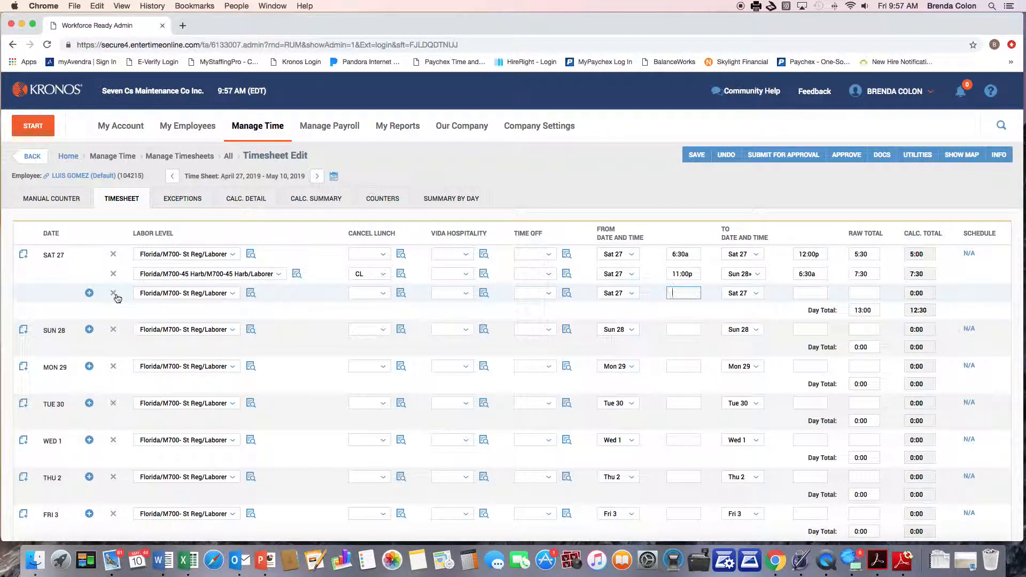
# Step: Change the overnight Sat 27 shift's end time from 6:30a to 5:30a and save
pyautogui.scroll(-3, 491, 395)
pyautogui.scroll(3, 491, 395)
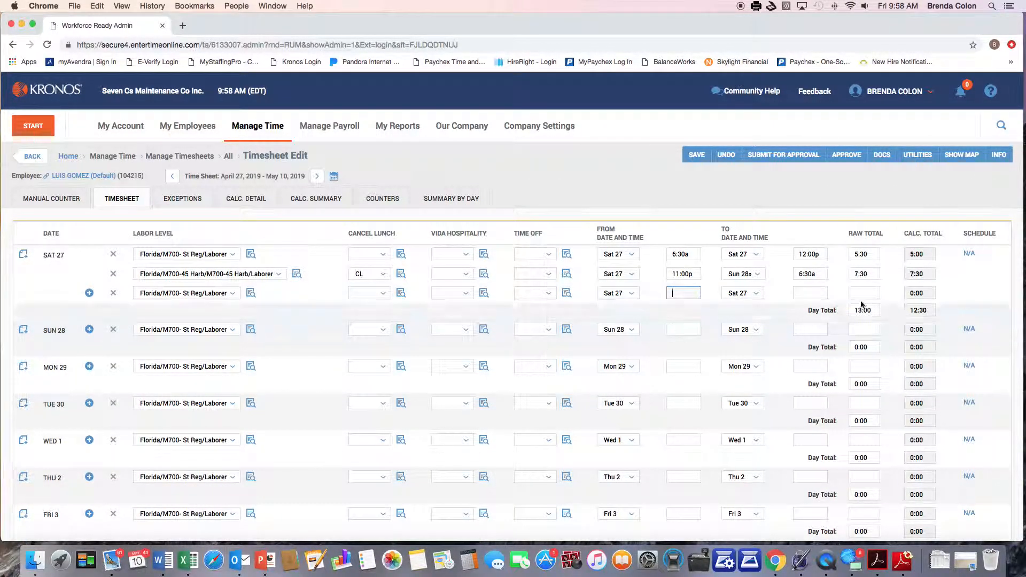
pyautogui.click(799, 274)
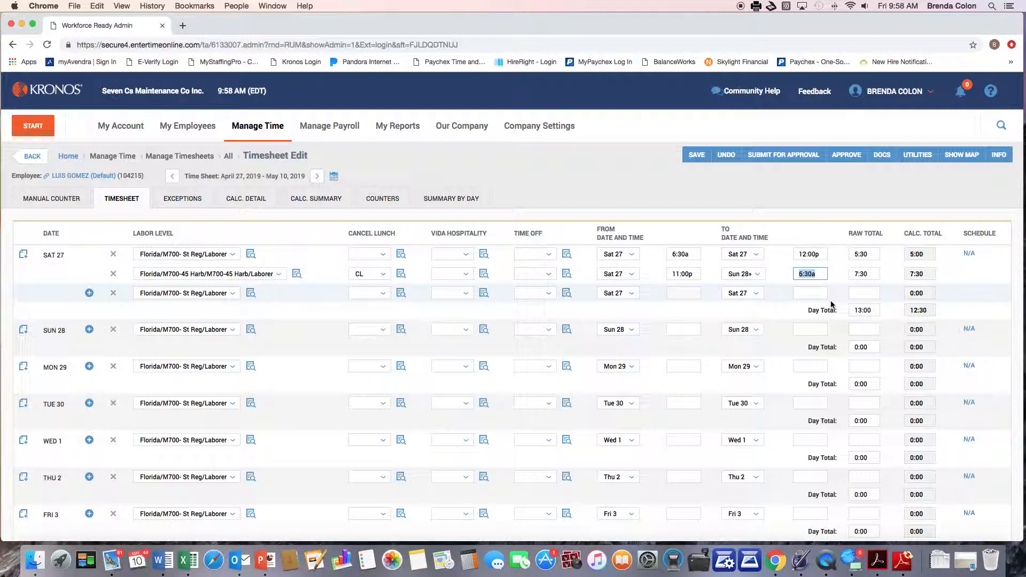
pyautogui.write('5:')
pyautogui.write('30')
pyautogui.press('Tab')
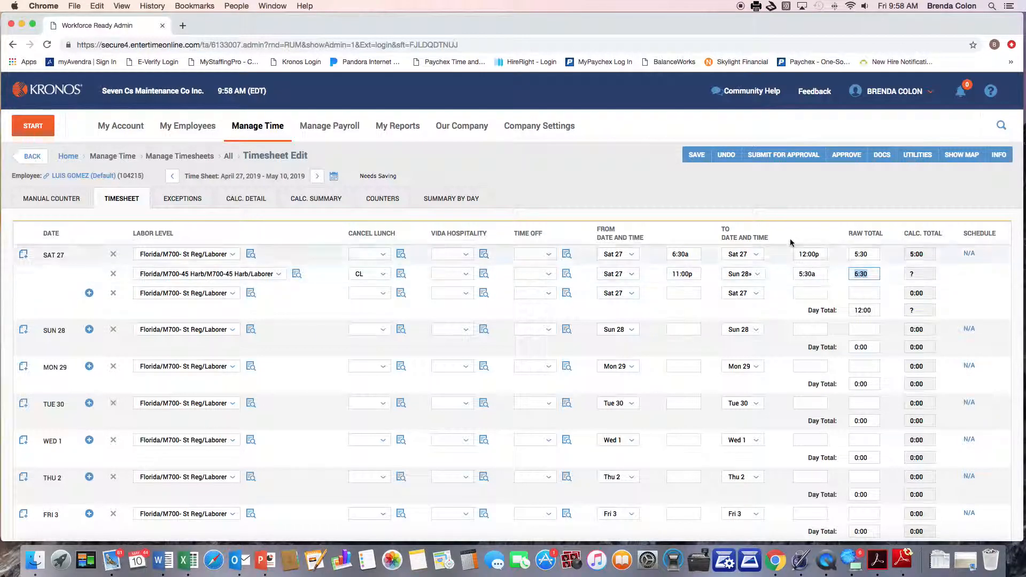
pyautogui.click(696, 154)
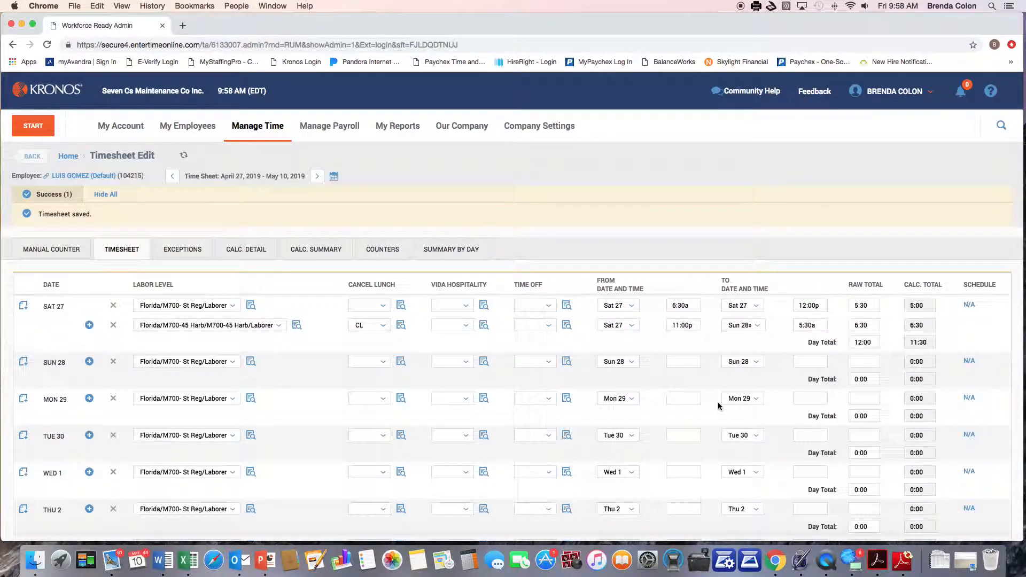
# Step: Clear the Sat 27 6:30a–12:00p times and delete the overnight Sat 27 row
pyautogui.scroll(-2, 717, 406)
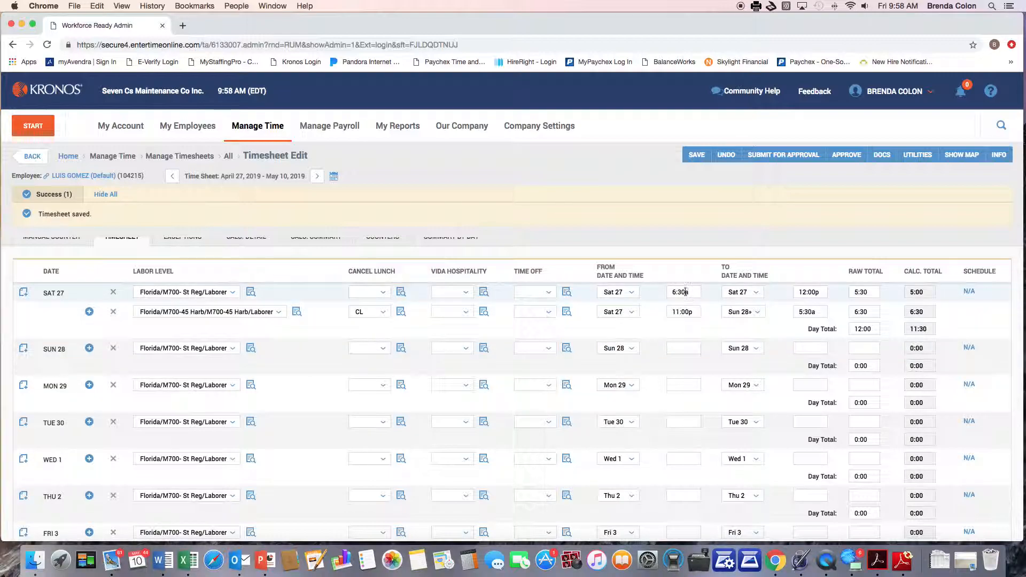
pyautogui.moveTo(695, 291); pyautogui.dragTo(673, 291)
pyautogui.press('BackSpace')
pyautogui.press('Tab')
pyautogui.press('BackSpace')
pyautogui.press('Tab')
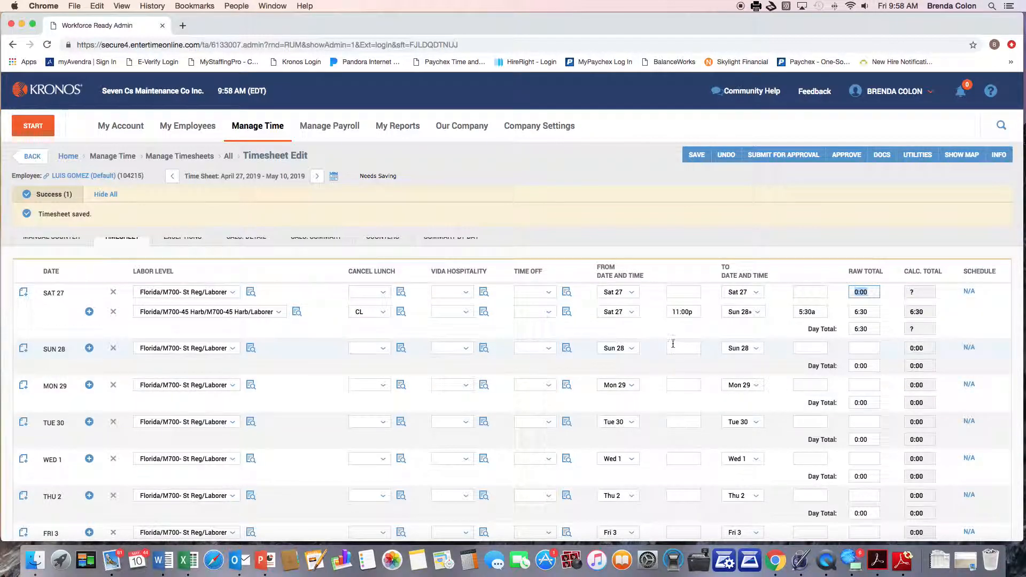
pyautogui.click(113, 313)
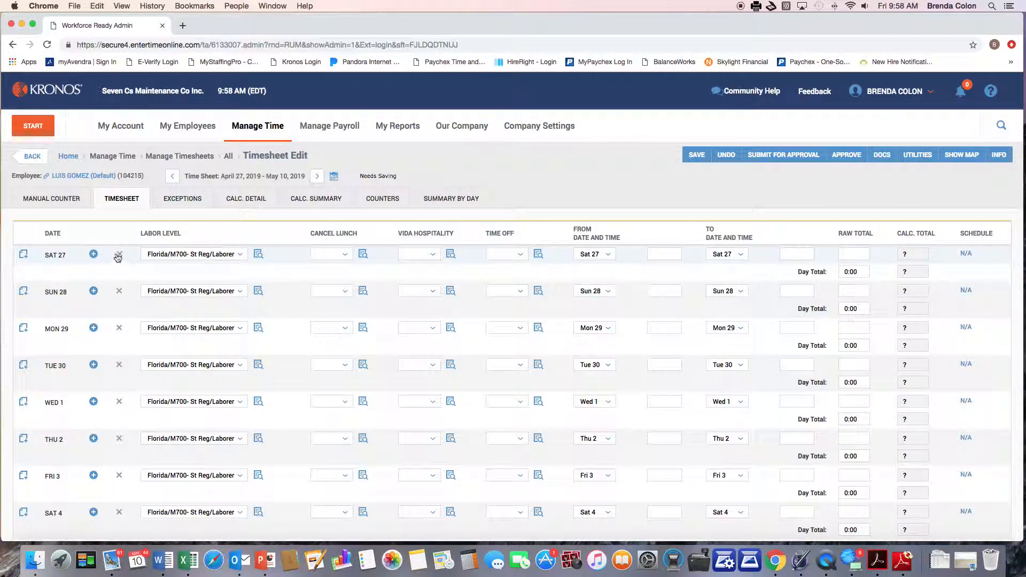
# Step: Enter an 11:00p–6:30a shift for Sat 27 and save the timesheet
pyautogui.click(658, 255)
pyautogui.write('11p')
pyautogui.press('Tab')
pyautogui.write('6:30a')
pyautogui.press('Tab')
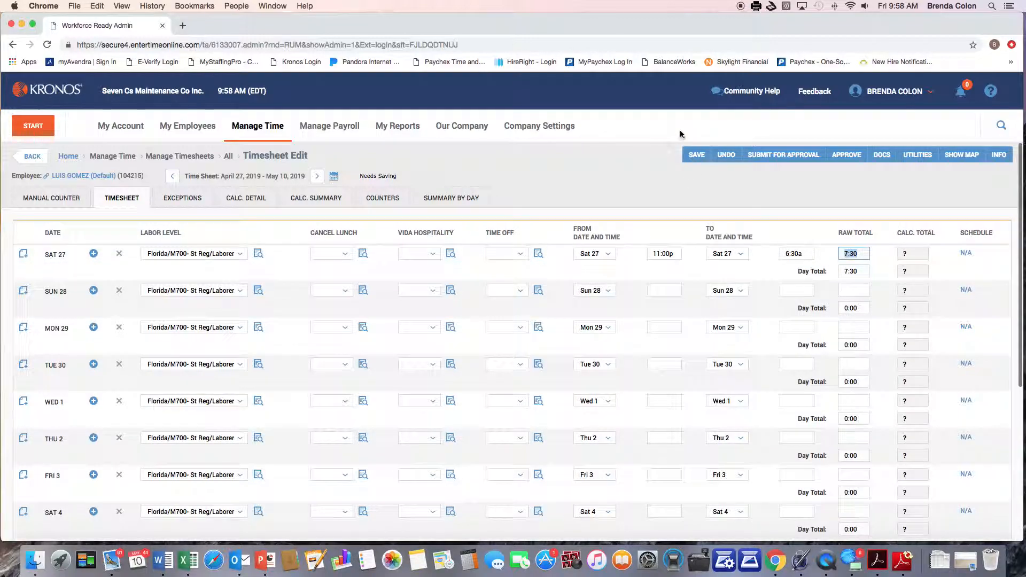
pyautogui.click(695, 156)
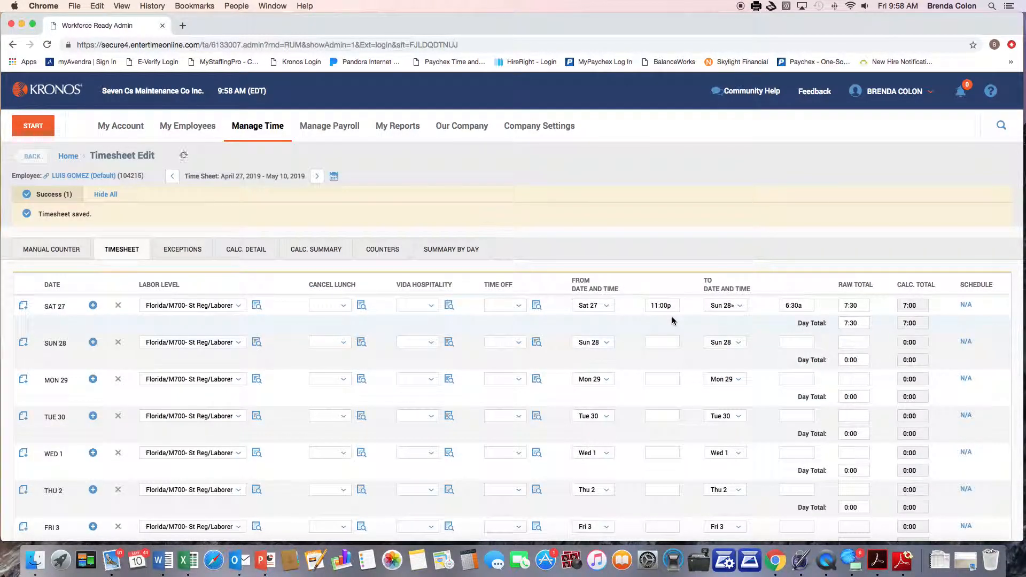
# Step: Clear Sat 27's punches, remove the extra row, and save the empty timesheet
pyautogui.click(118, 307)
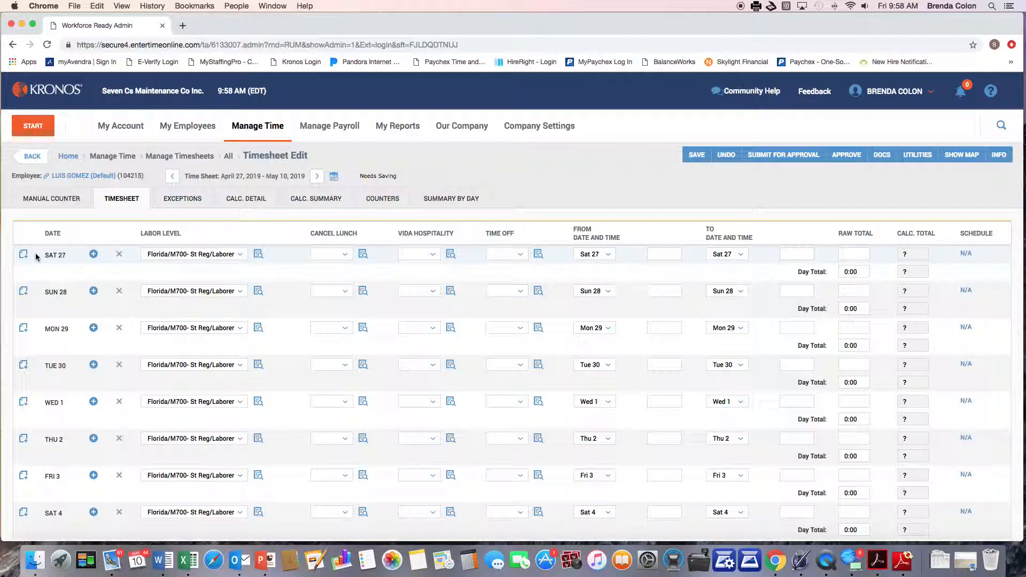
pyautogui.click(93, 257)
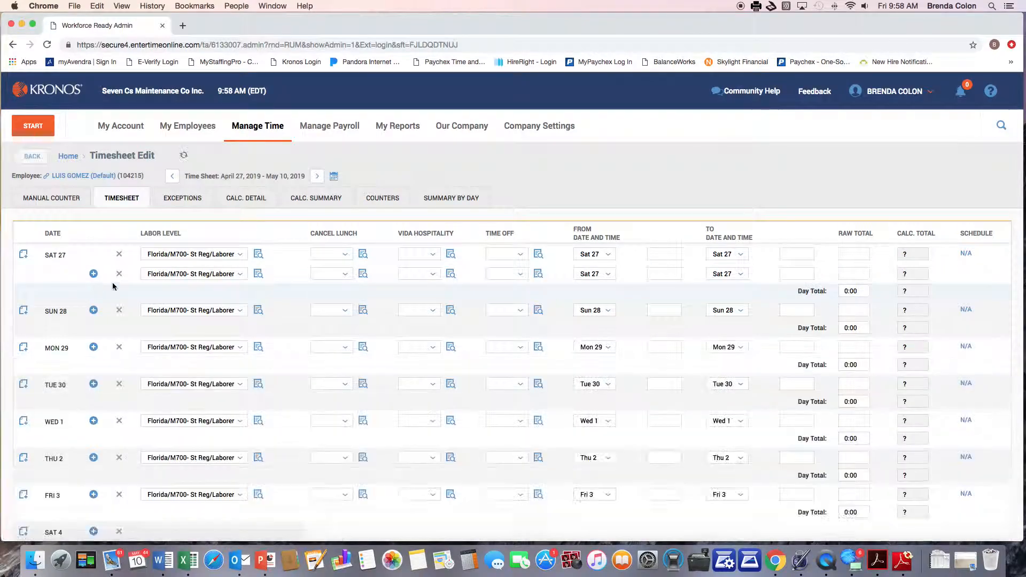
pyautogui.click(119, 256)
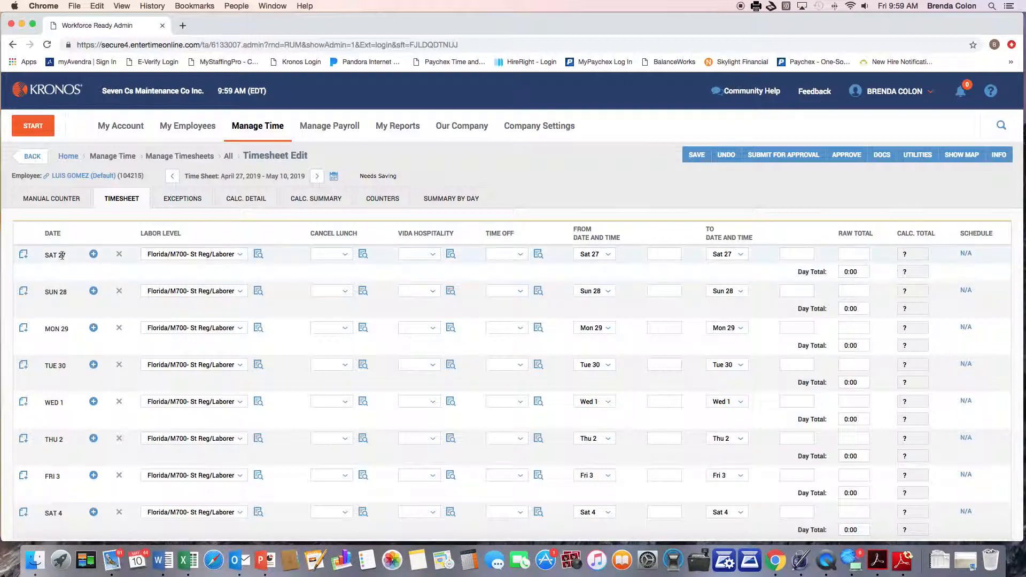
pyautogui.click(119, 255)
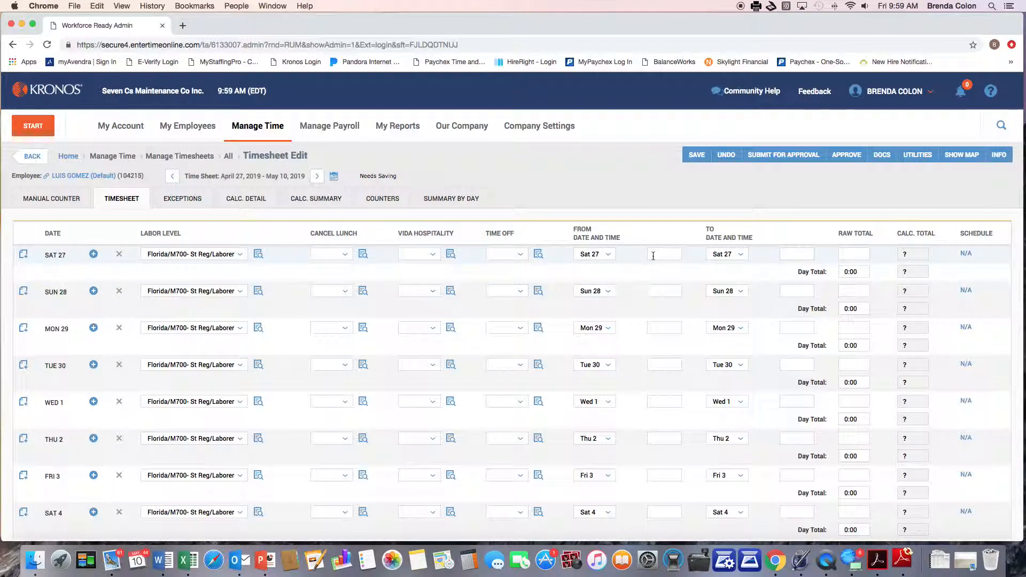
pyautogui.click(697, 156)
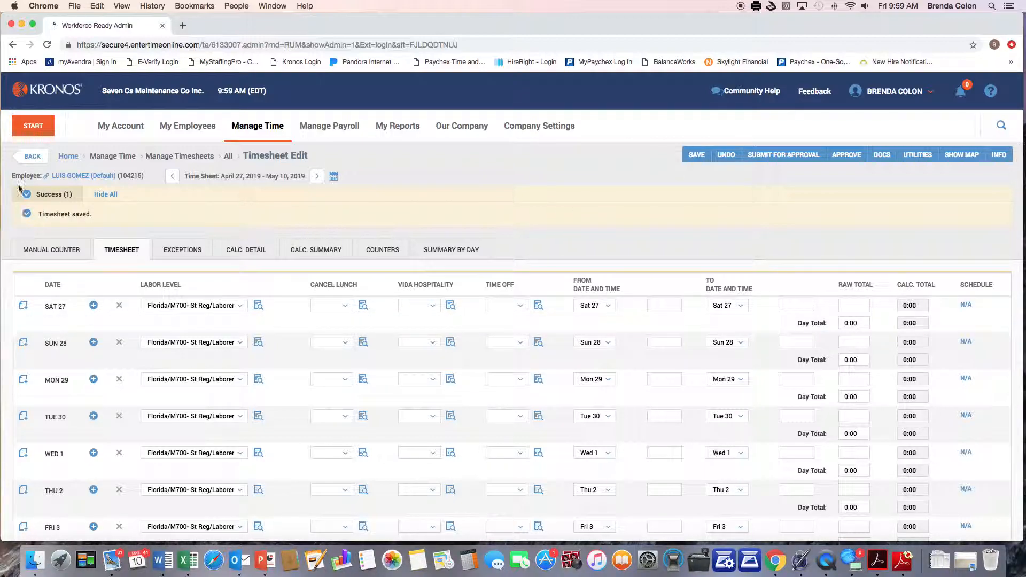
# Step: Return to the Employee Information list, still filtered to this employee
pyautogui.click(28, 160)
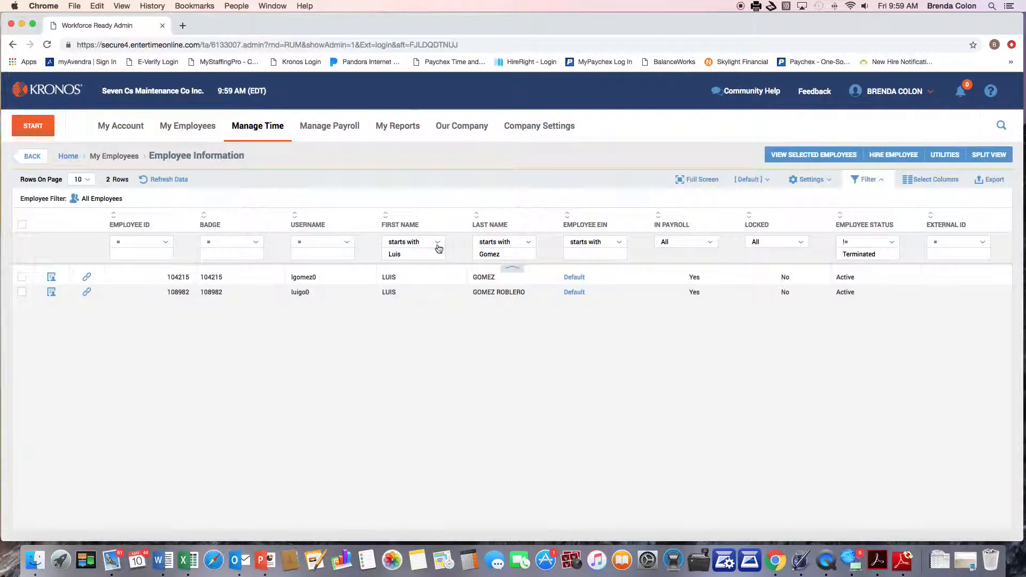